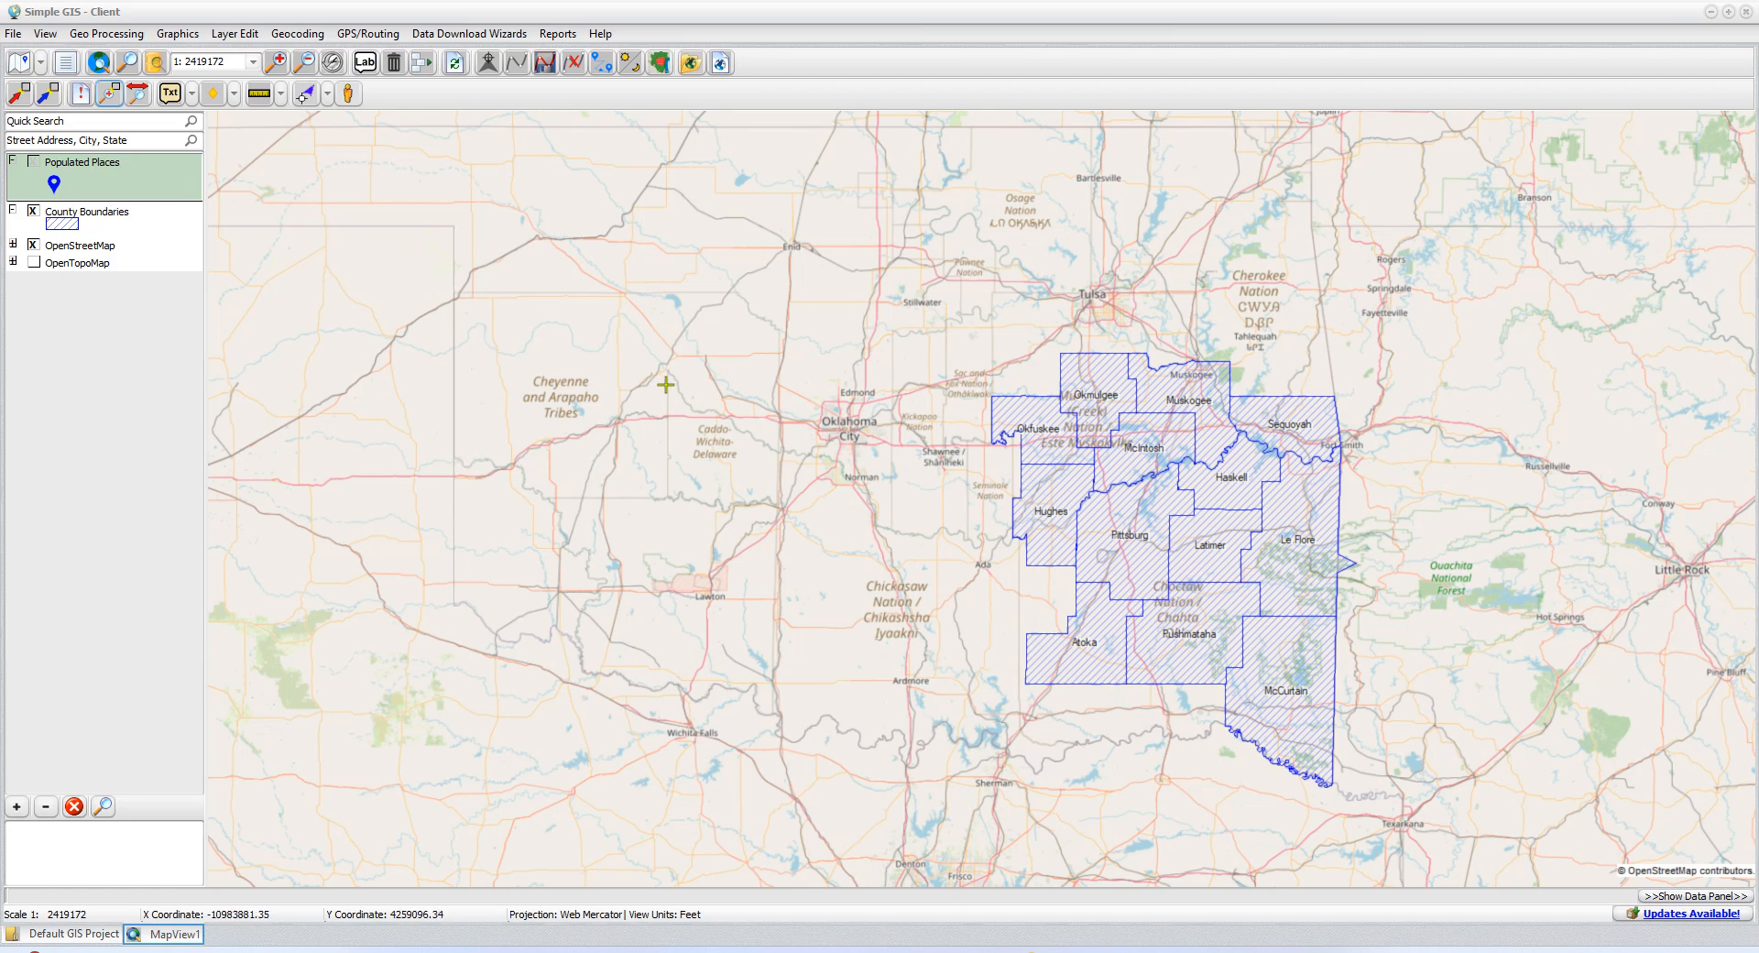
# Look up the Simple GIS Server Admin Plugin's description and installation status in the plugin manager
pyautogui.click(18, 40)
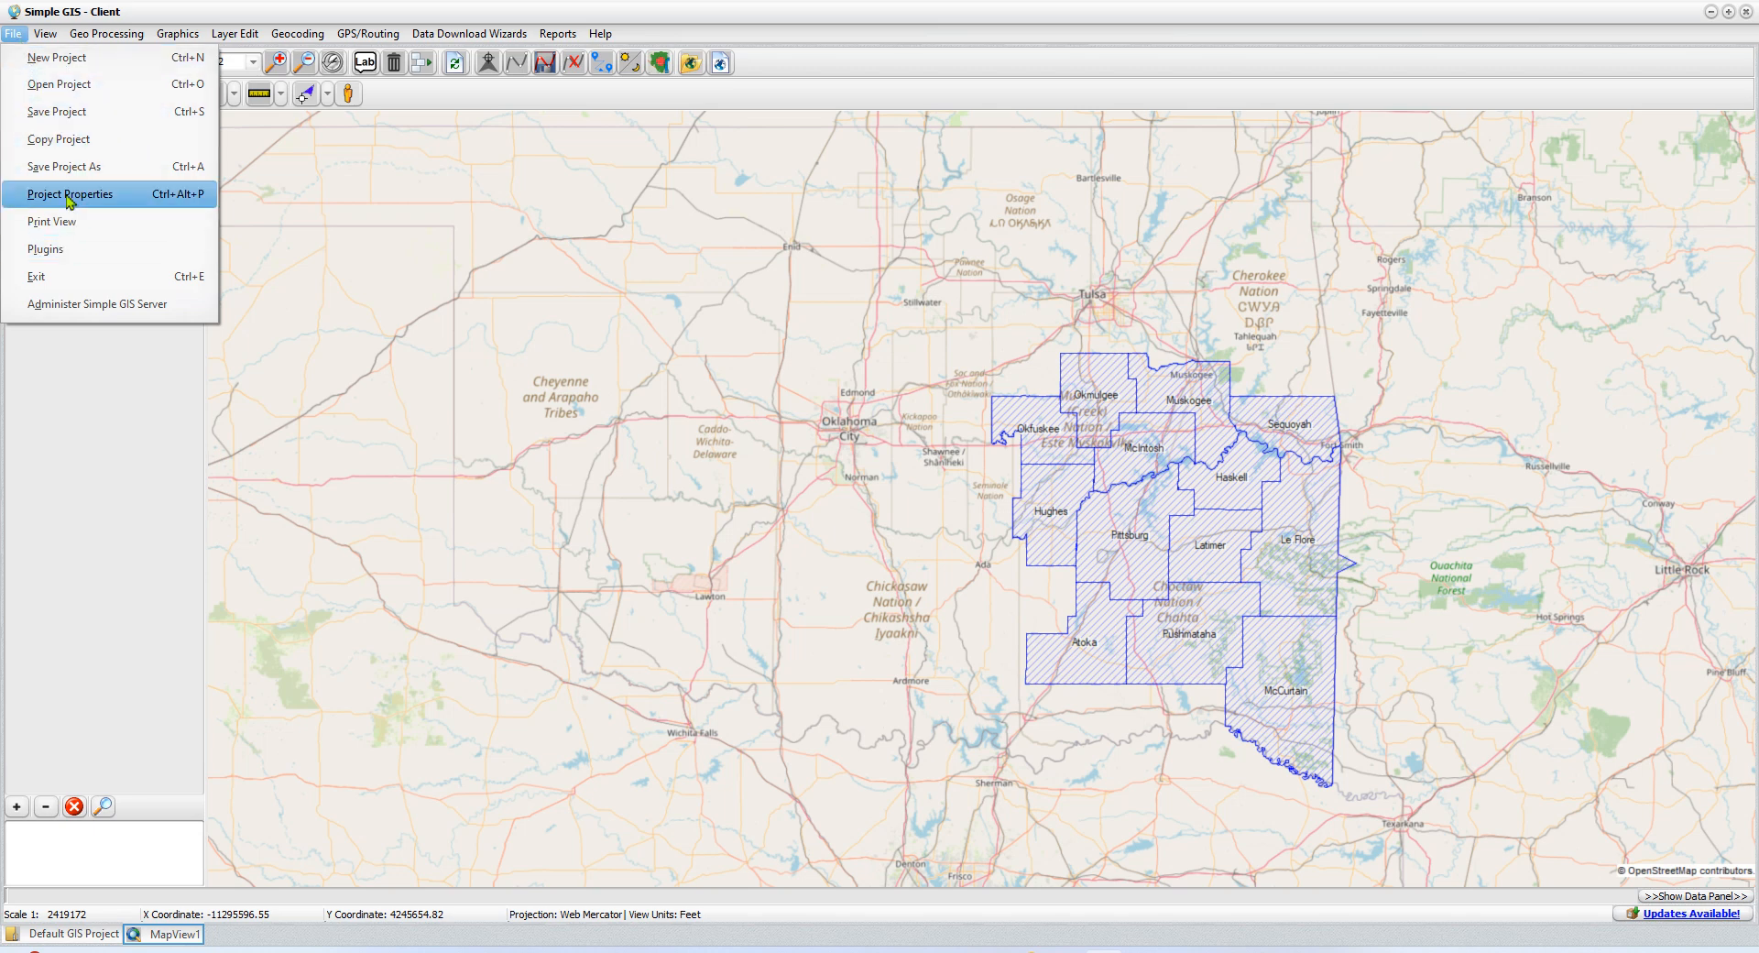
pyautogui.click(72, 256)
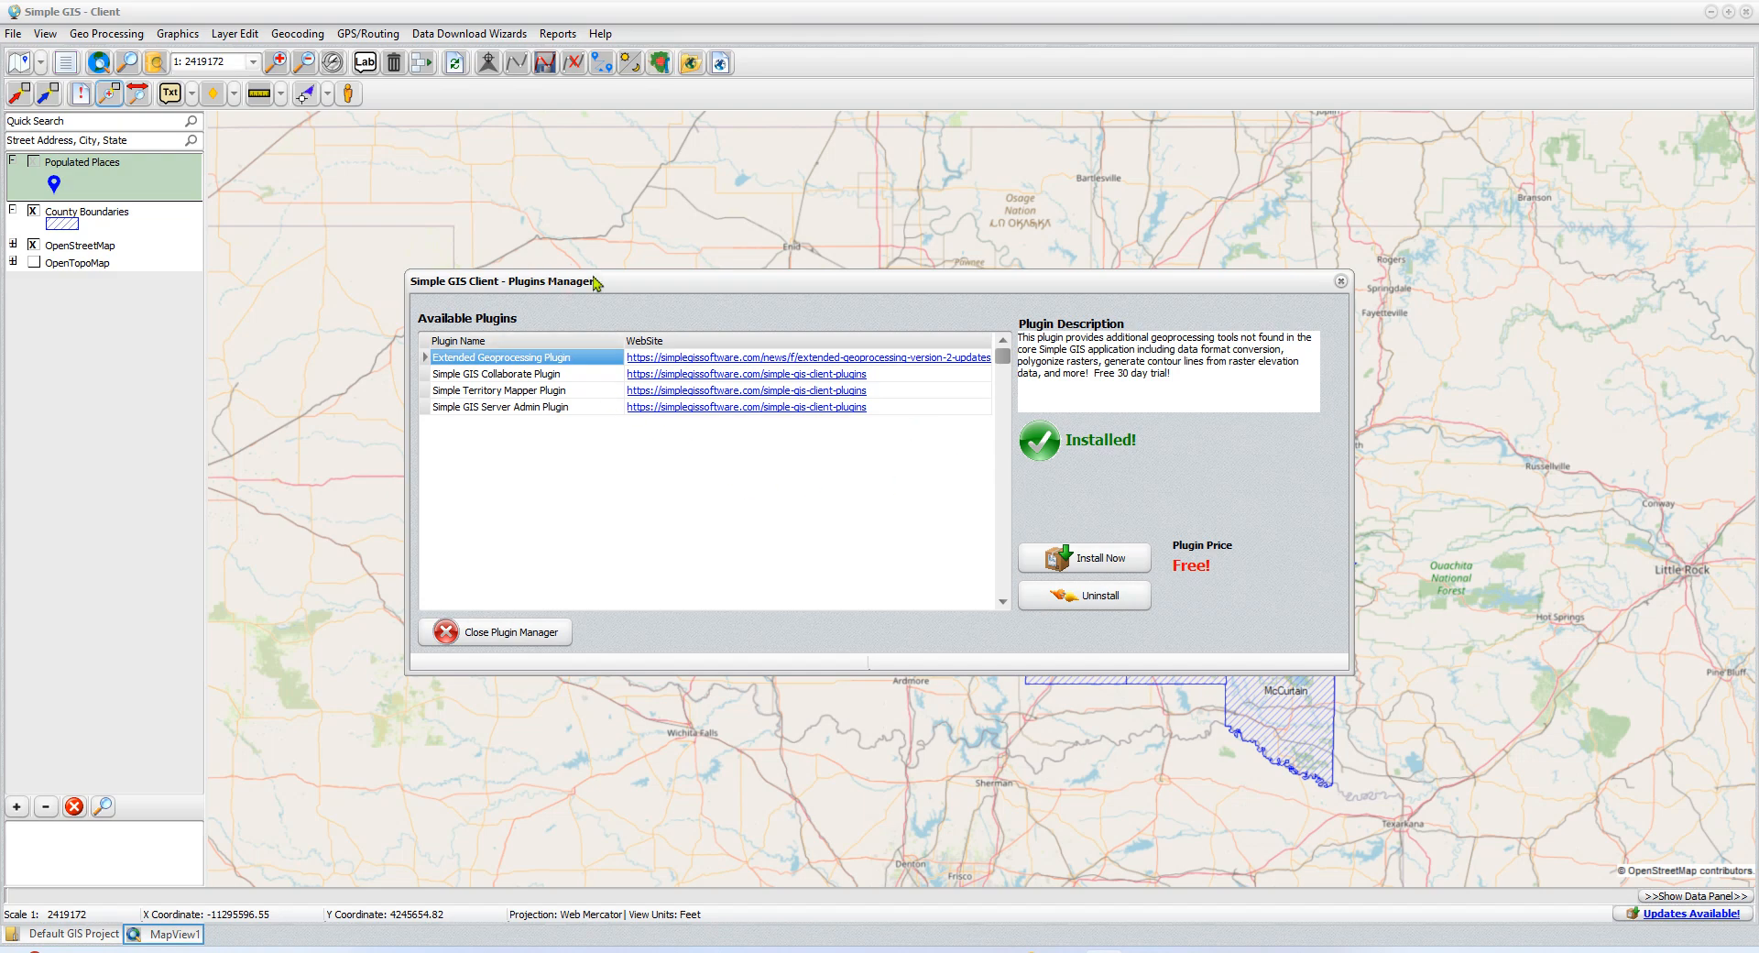
pyautogui.click(514, 410)
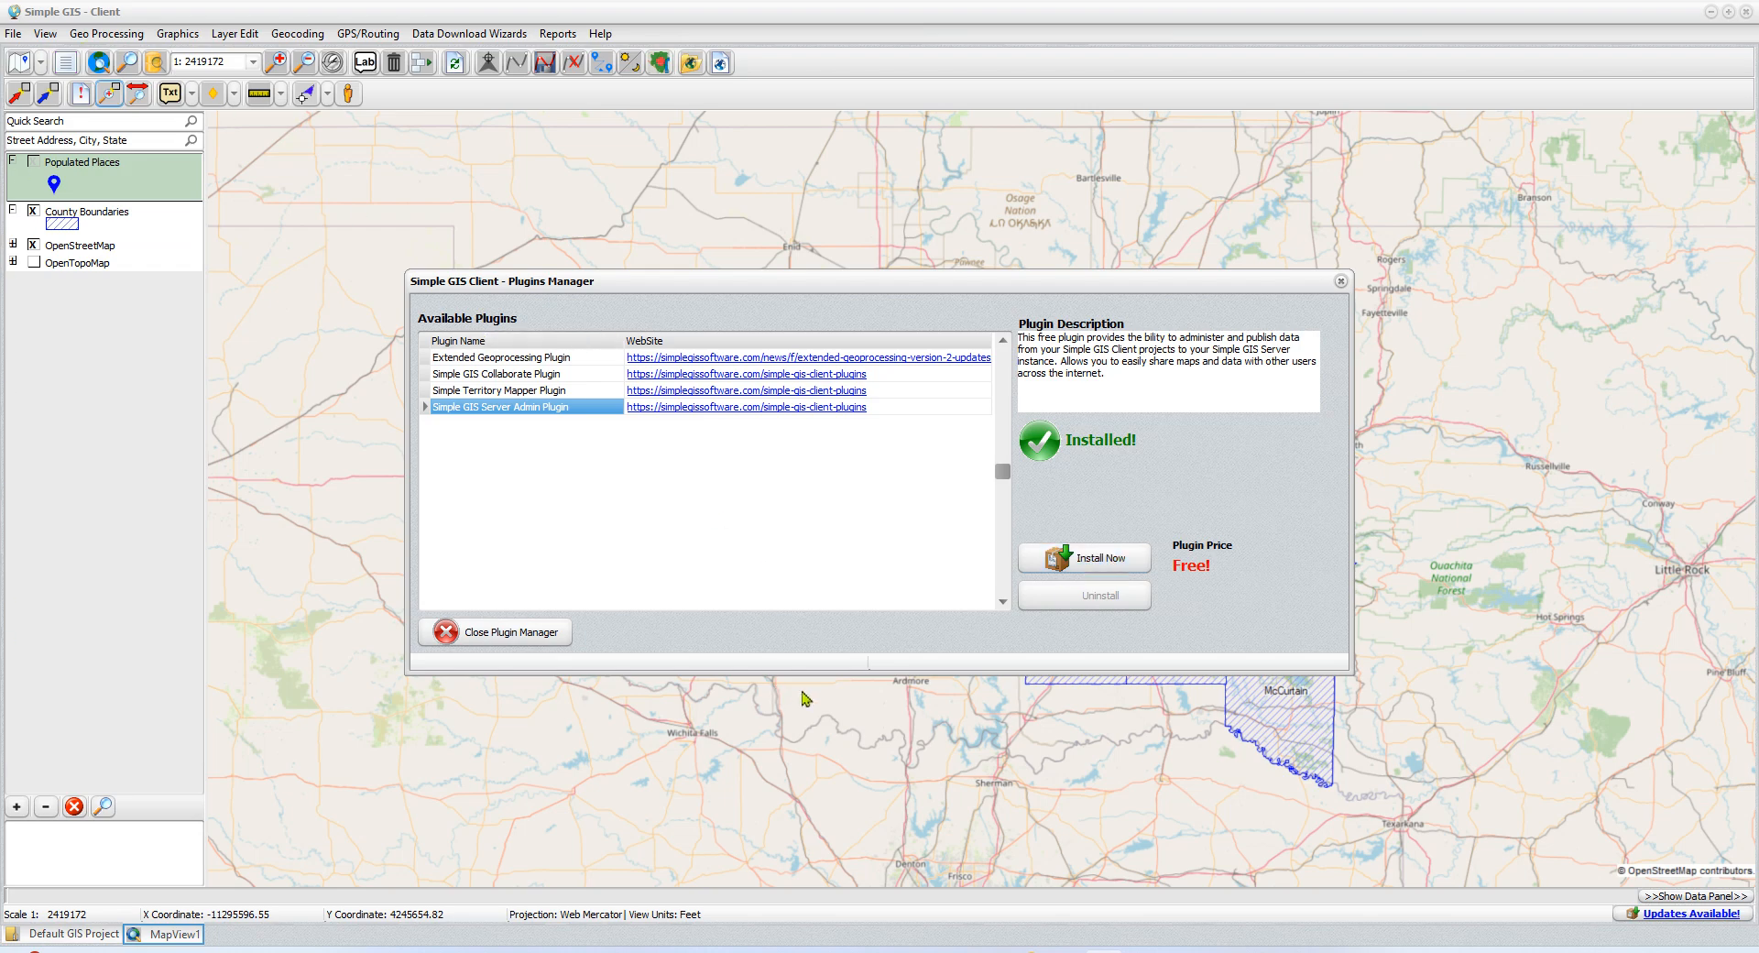
pyautogui.click(545, 648)
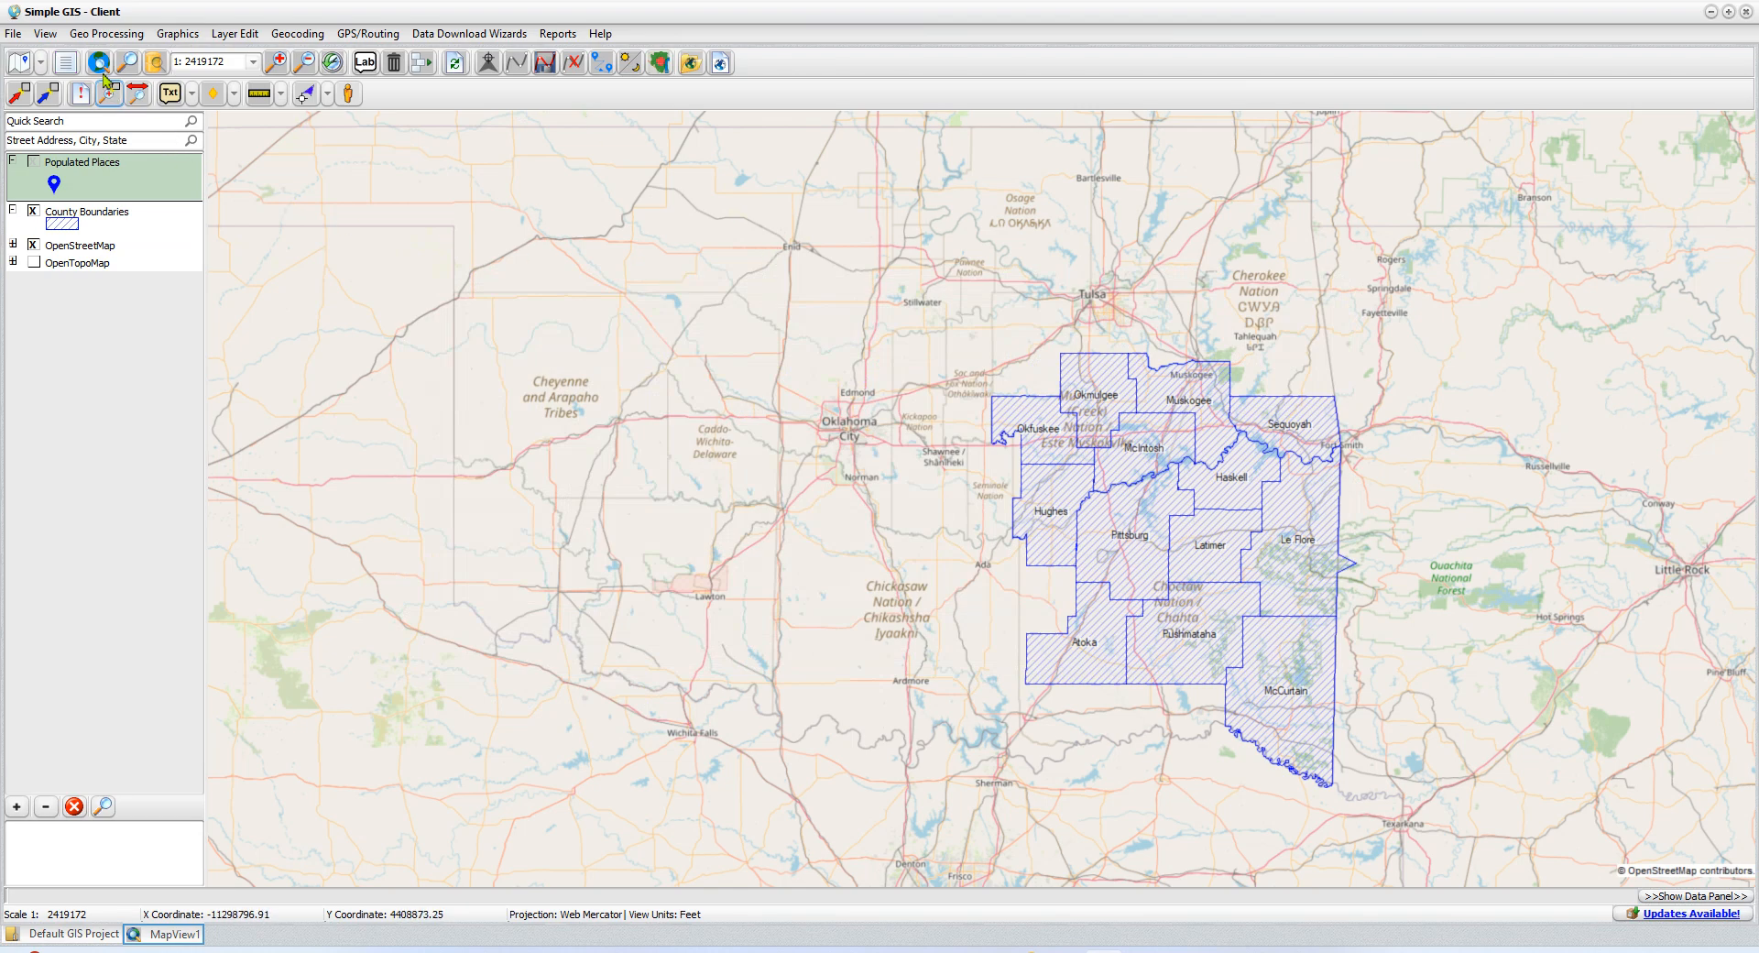
# Sign in to the server sgs01.simplegiscloud.net with the account's user name and password, and open its management of user credentials, folders and maps
pyautogui.click(18, 39)
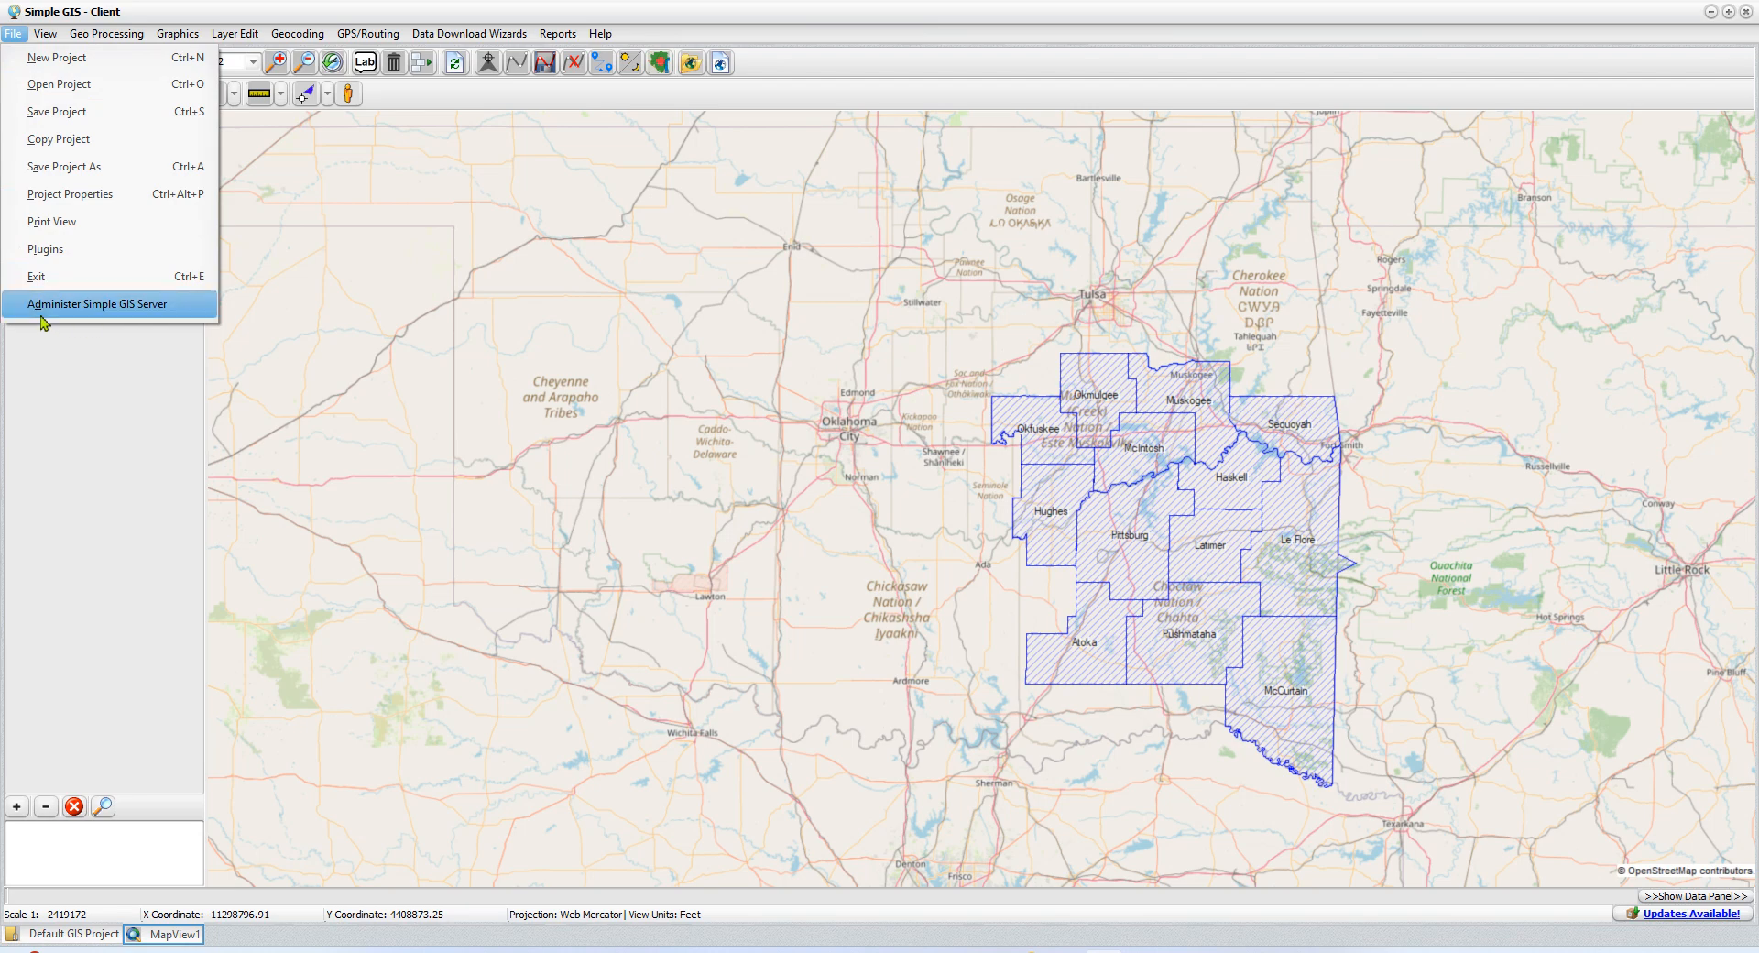
pyautogui.click(137, 310)
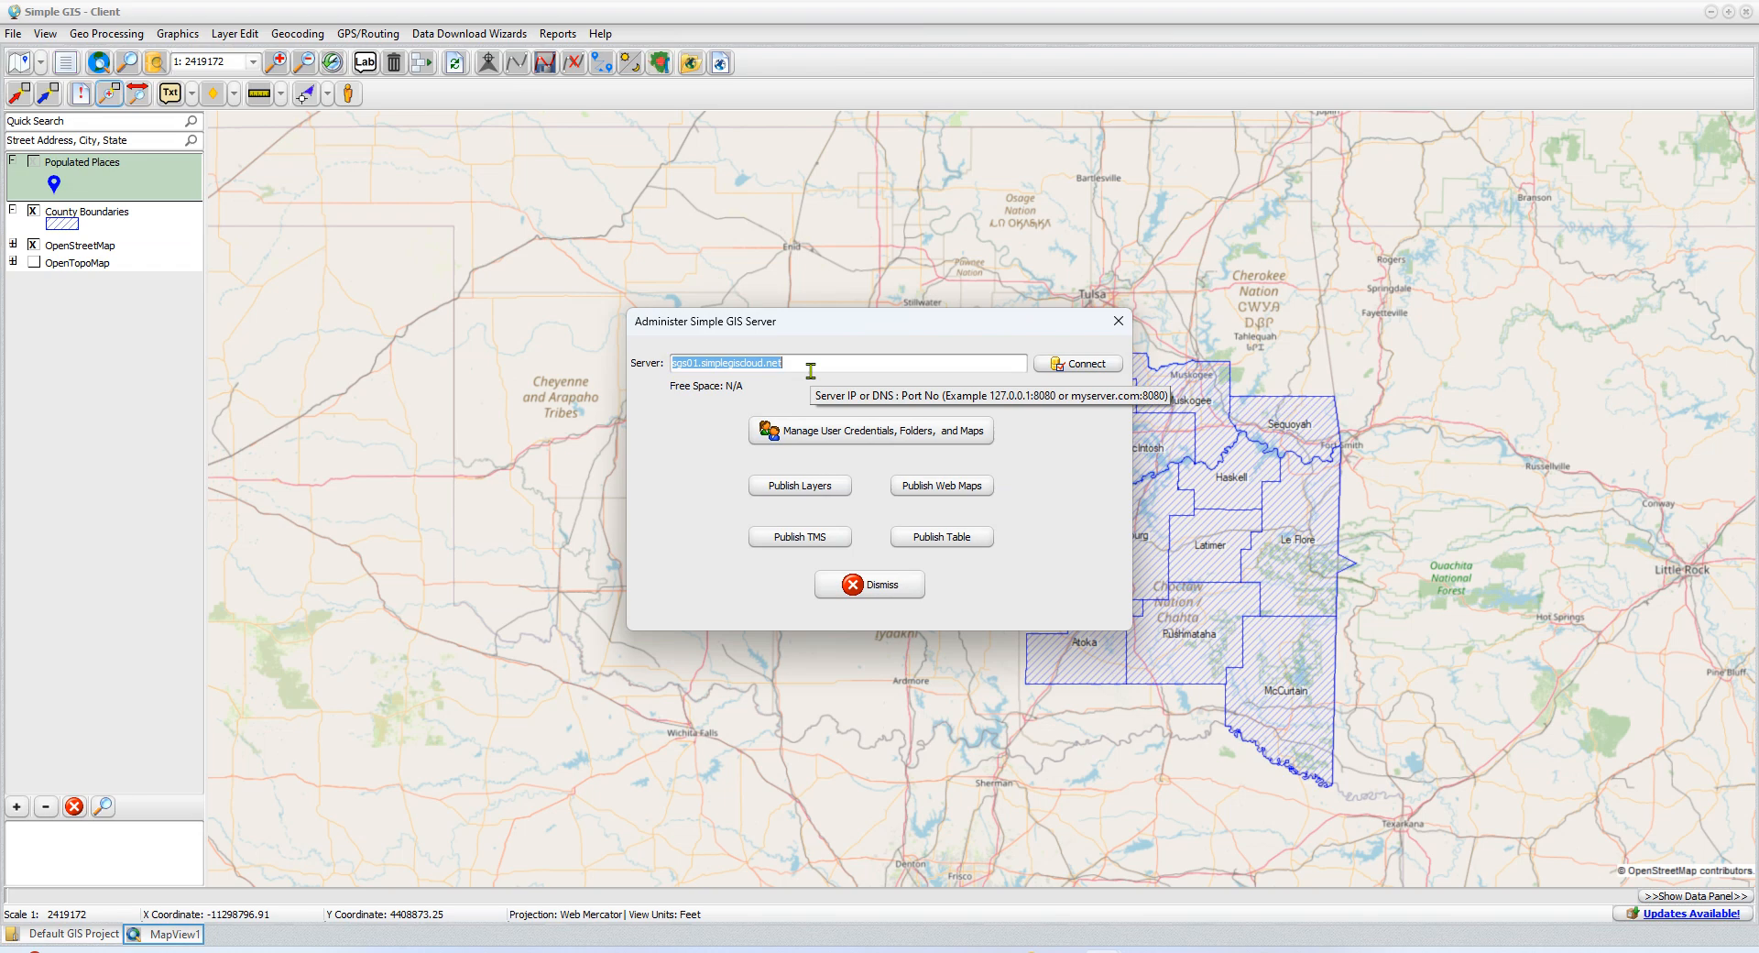
pyautogui.click(1072, 364)
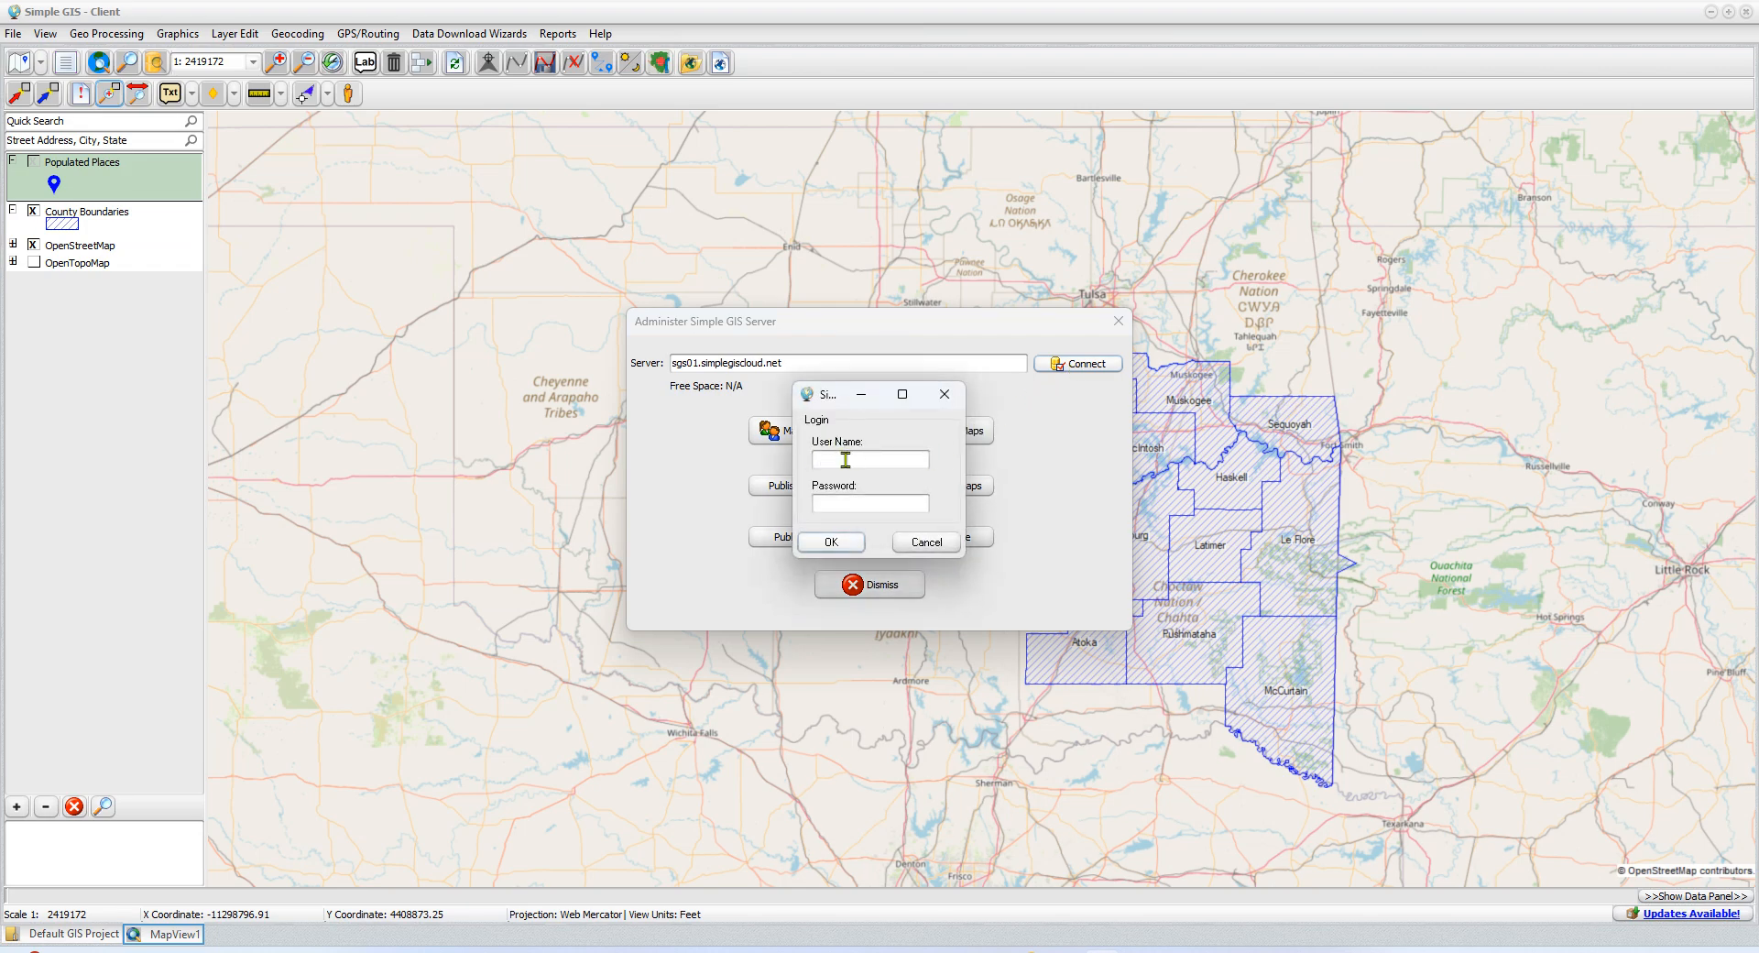
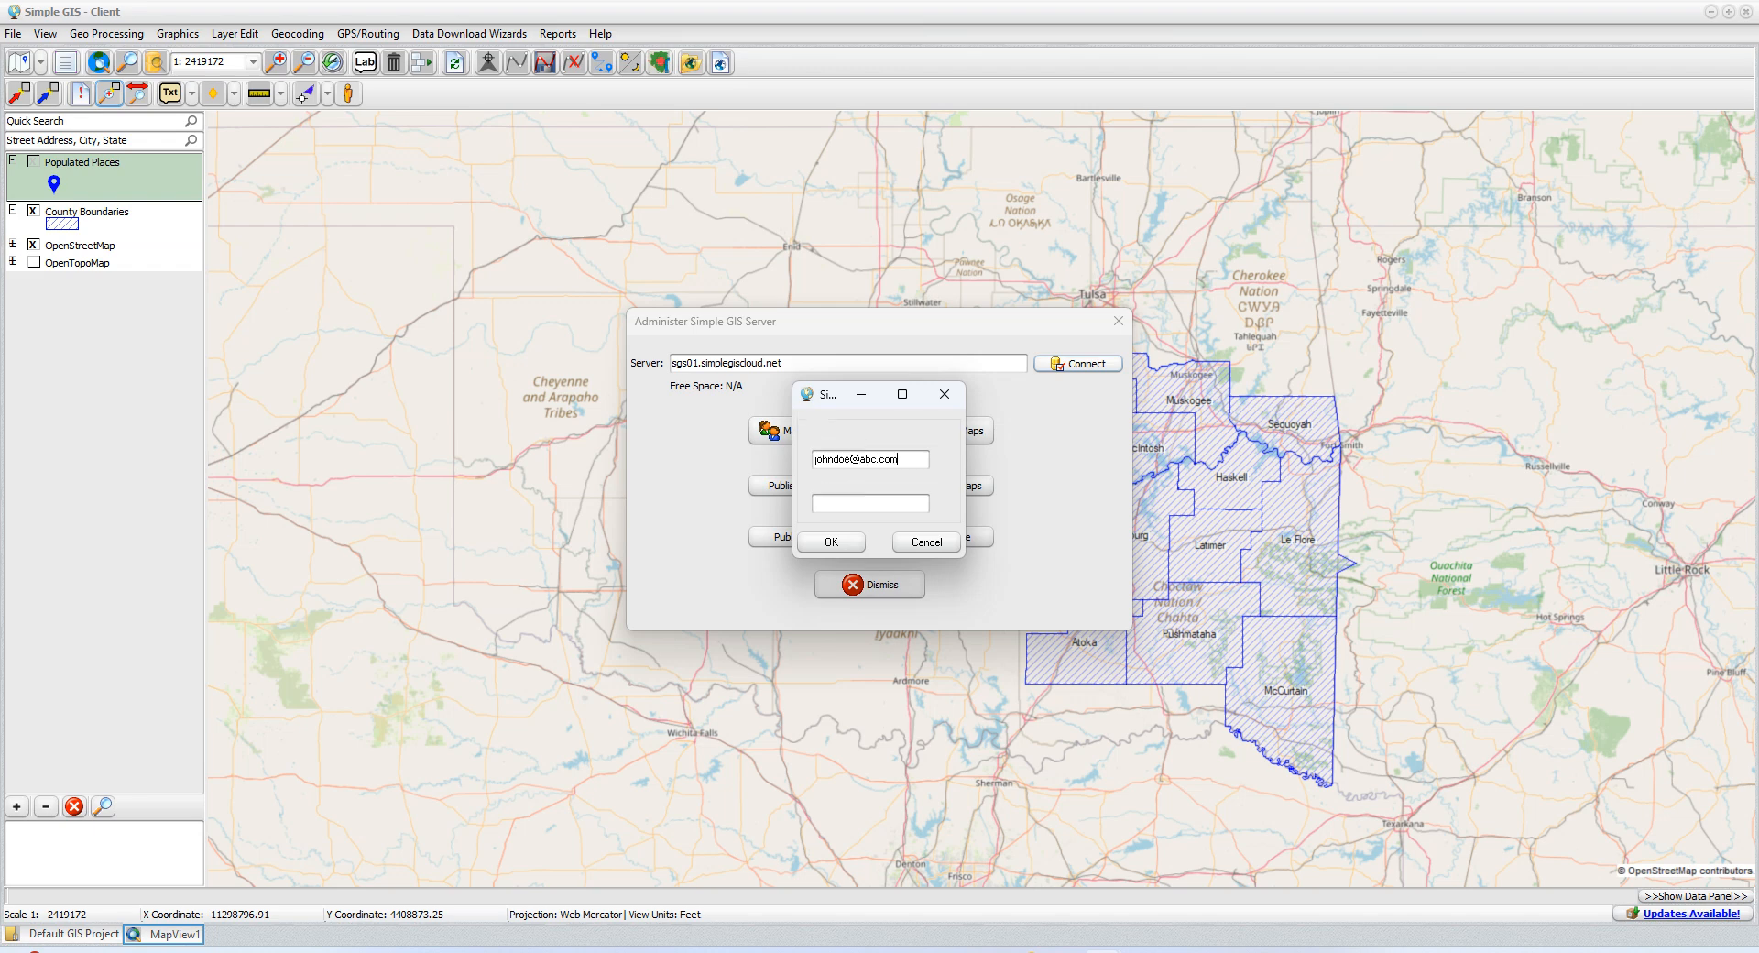
pyautogui.press('Tab')
pyautogui.write('**********')
pyautogui.press('Return')
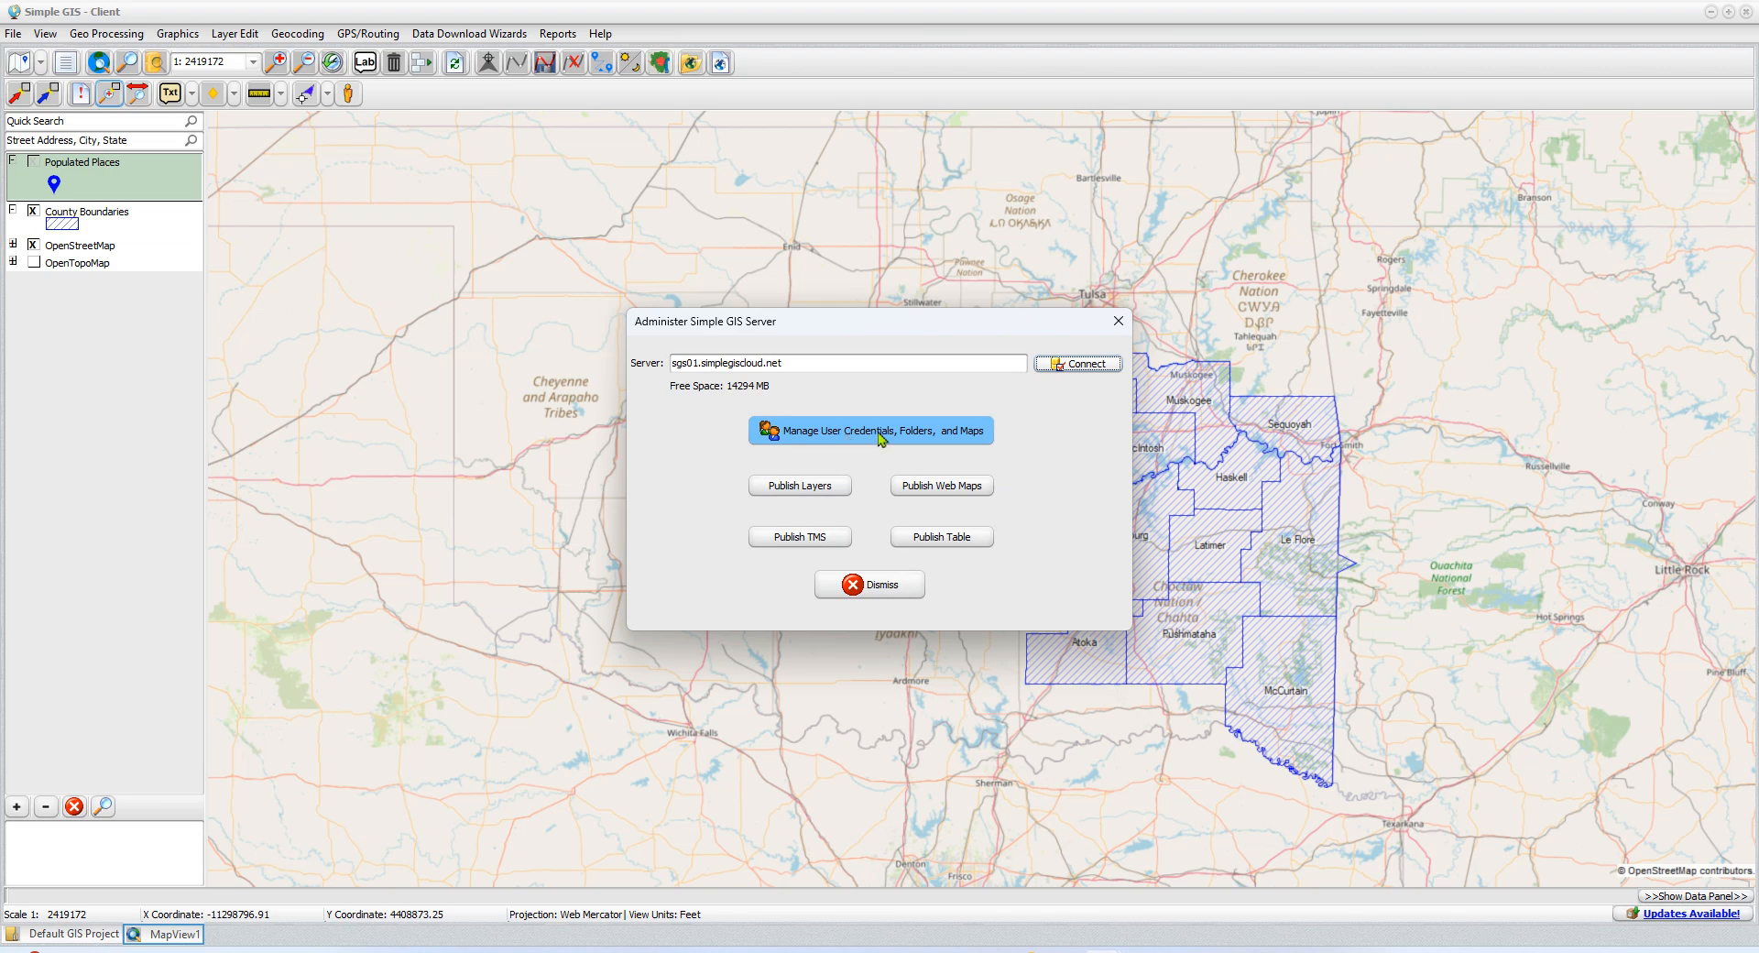
pyautogui.click(939, 444)
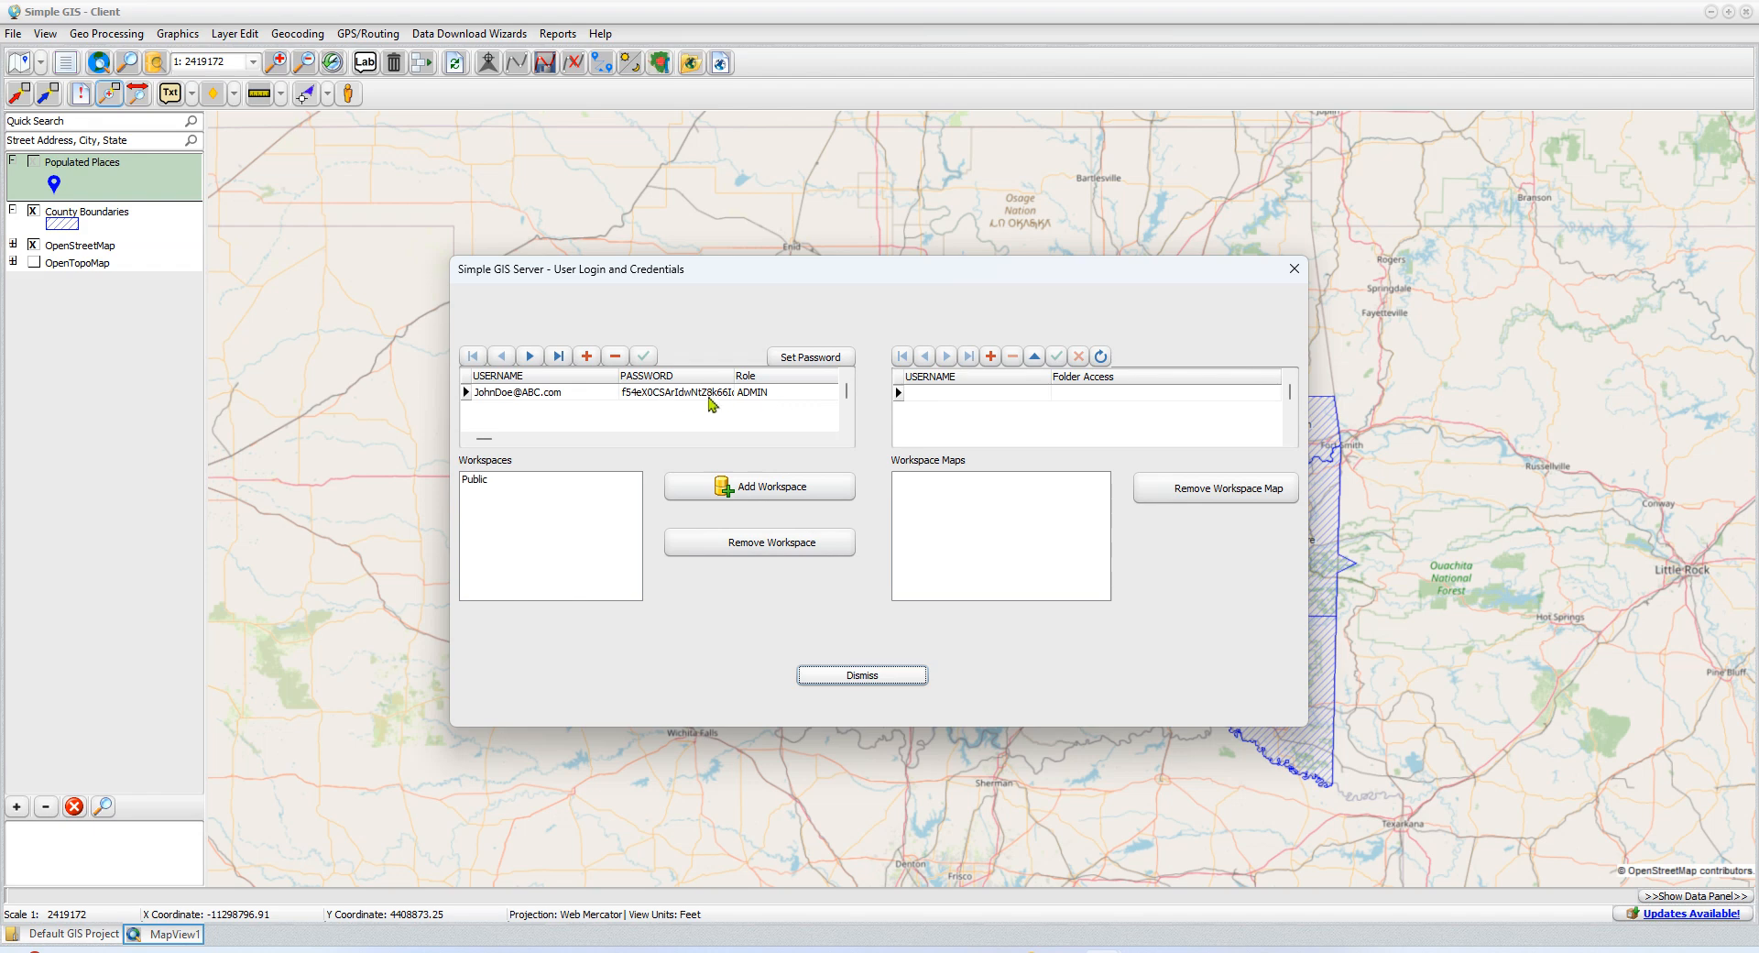
# Examine the administrator account's user name, role and the list of available roles without changing them
pyautogui.click(566, 394)
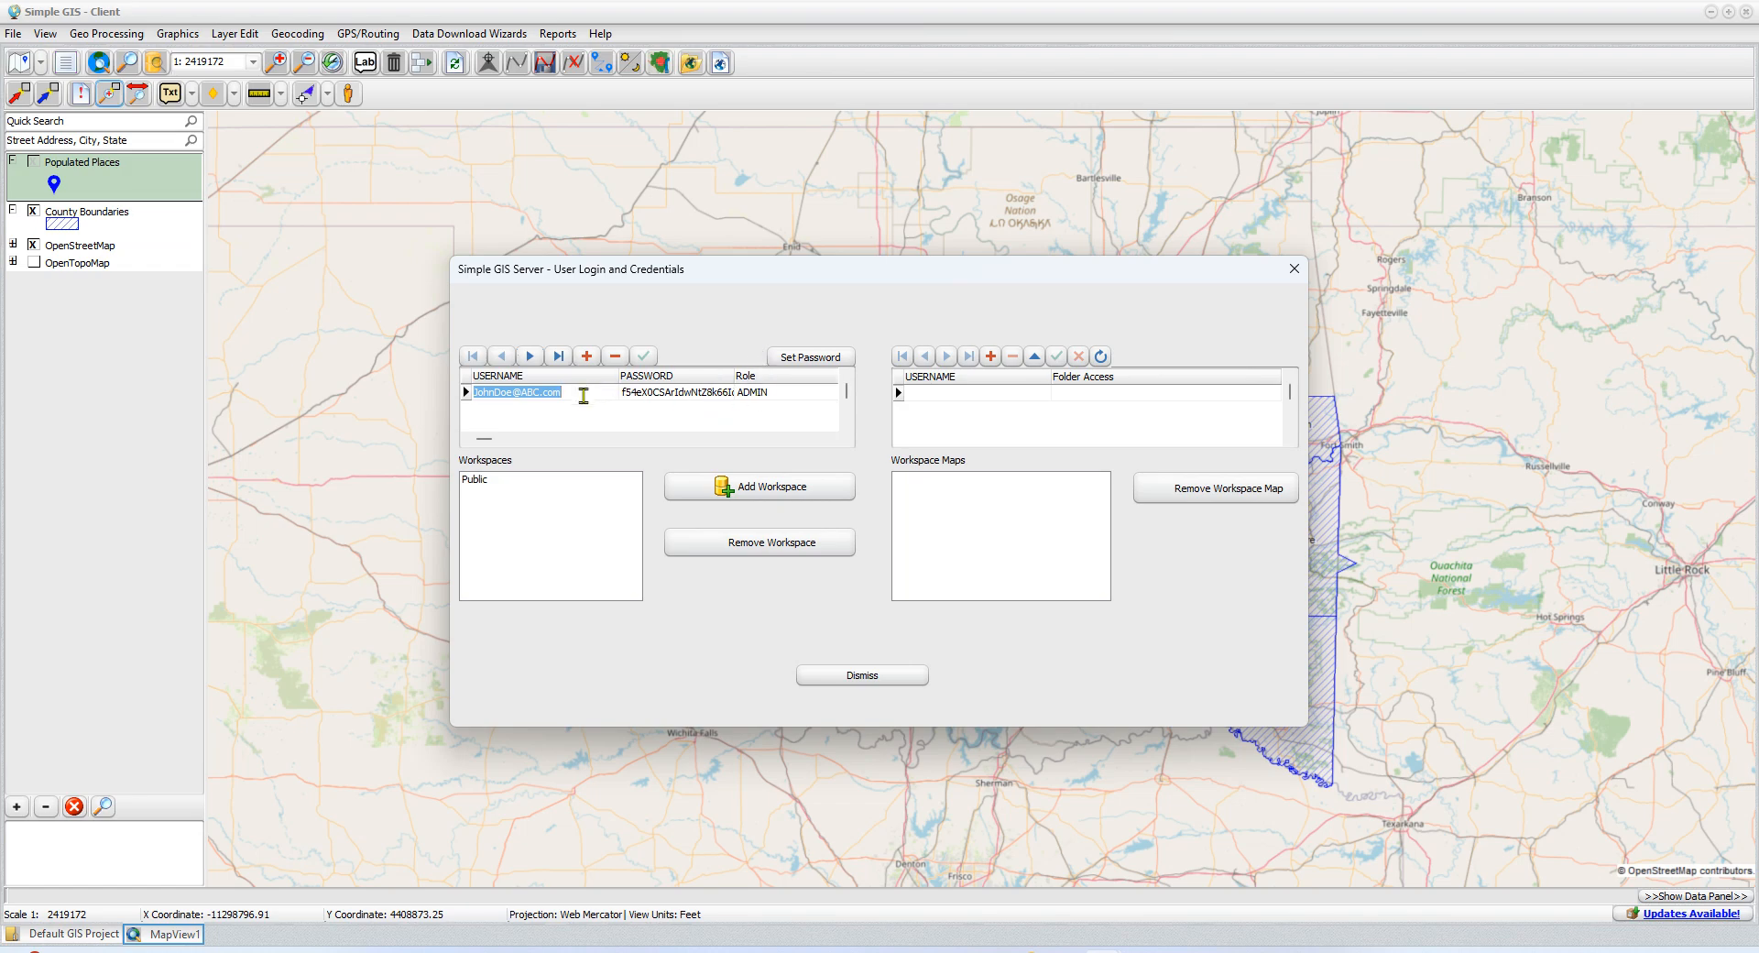
pyautogui.click(779, 392)
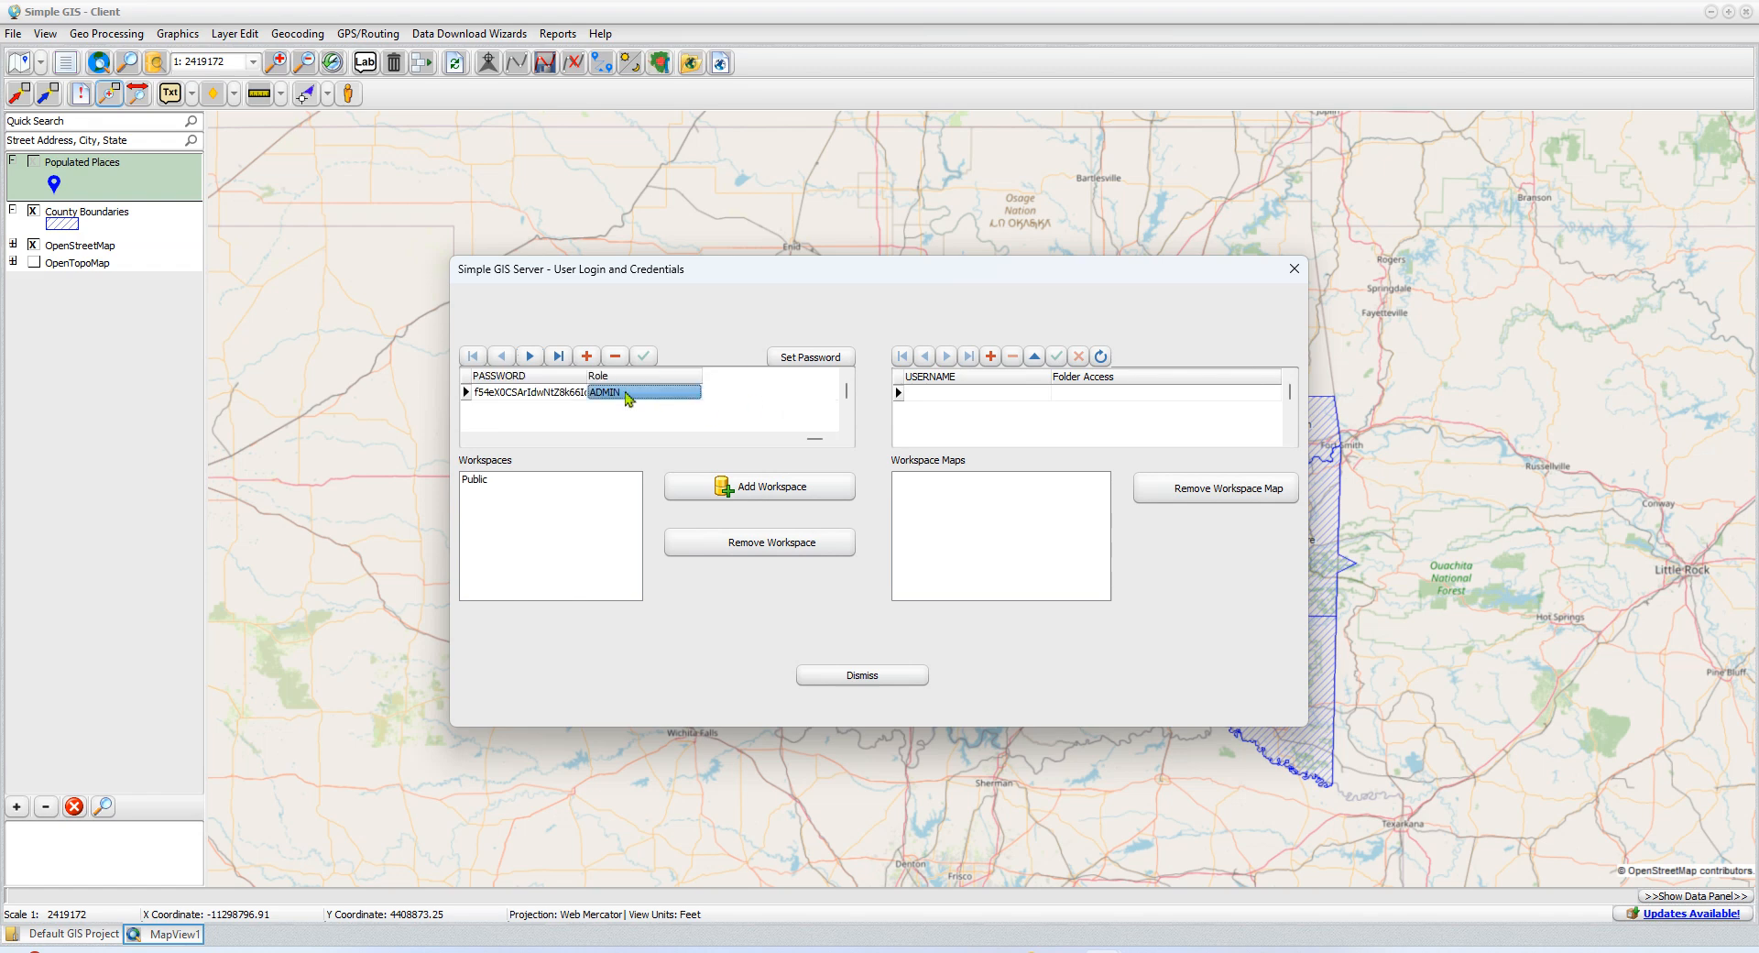
pyautogui.click(693, 394)
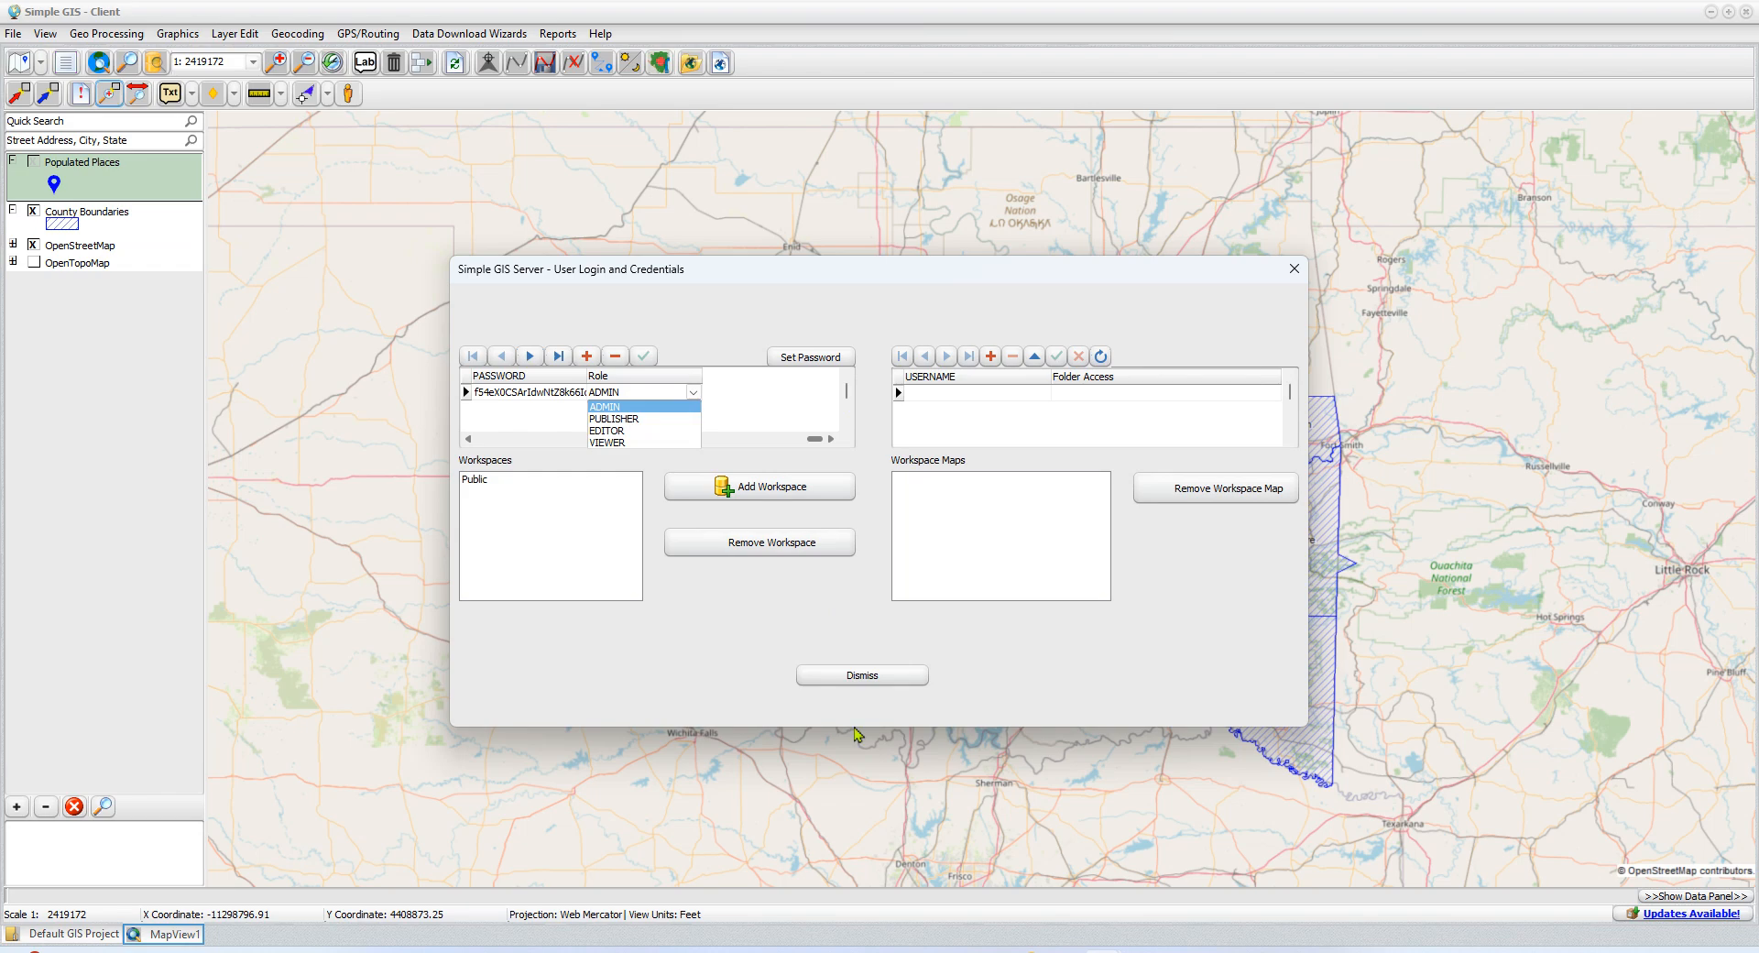
pyautogui.click(727, 339)
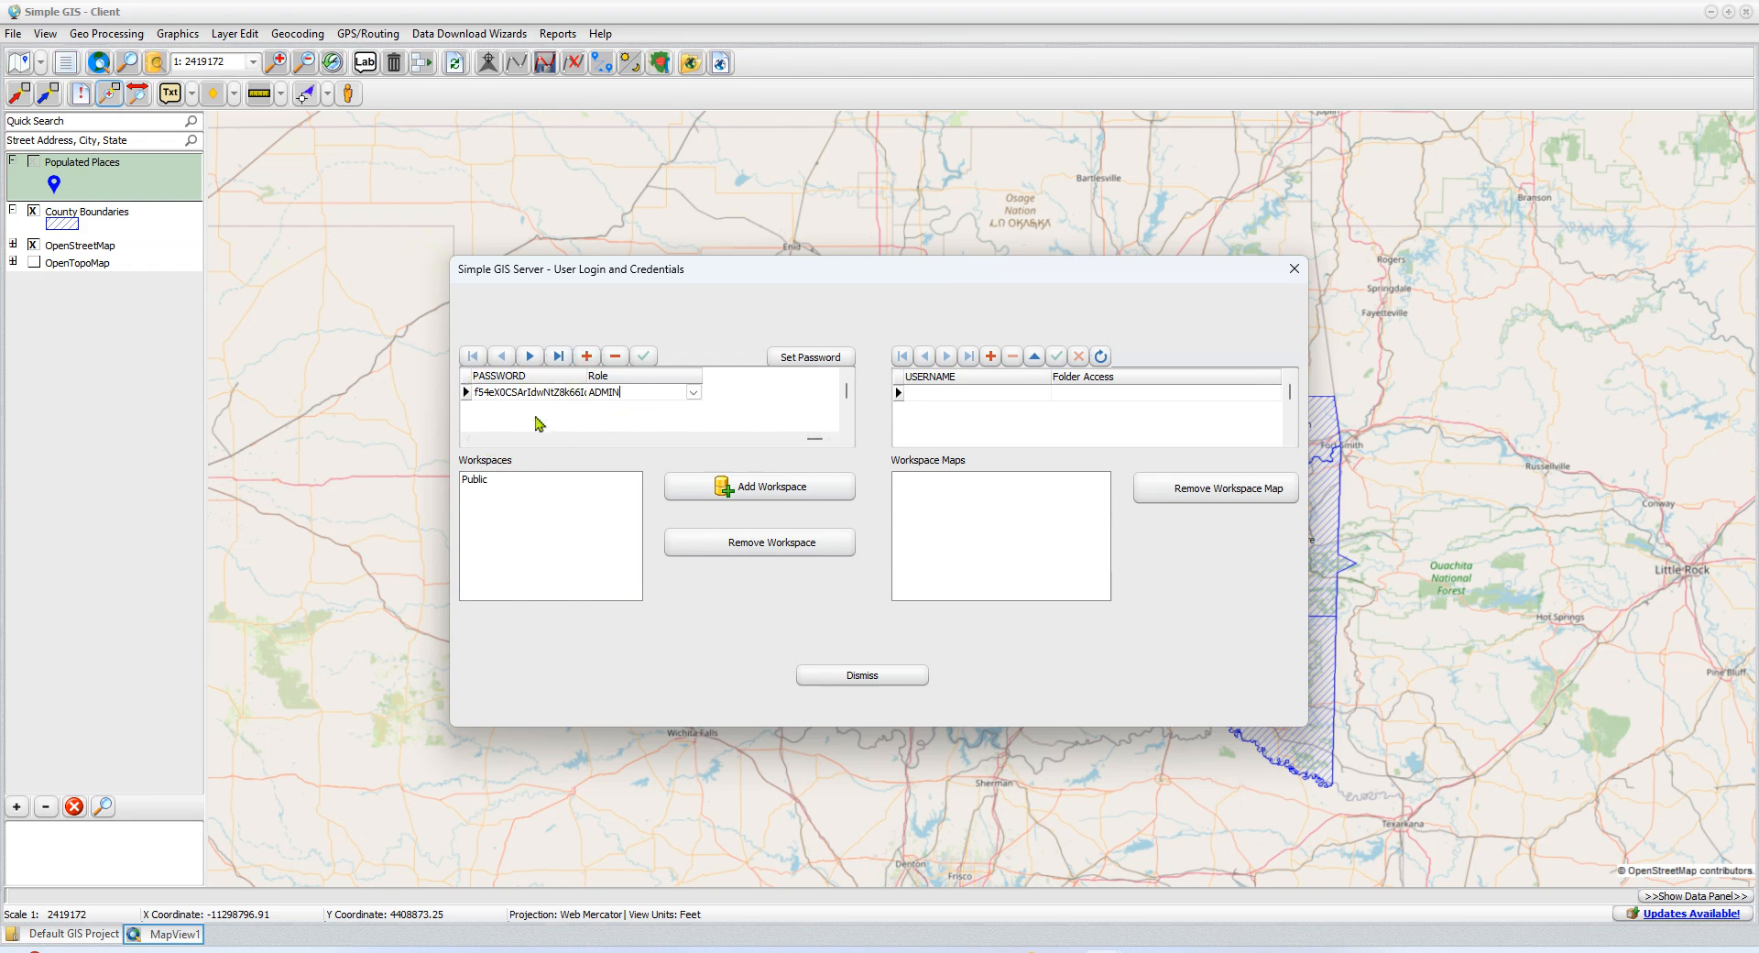
pyautogui.click(469, 439)
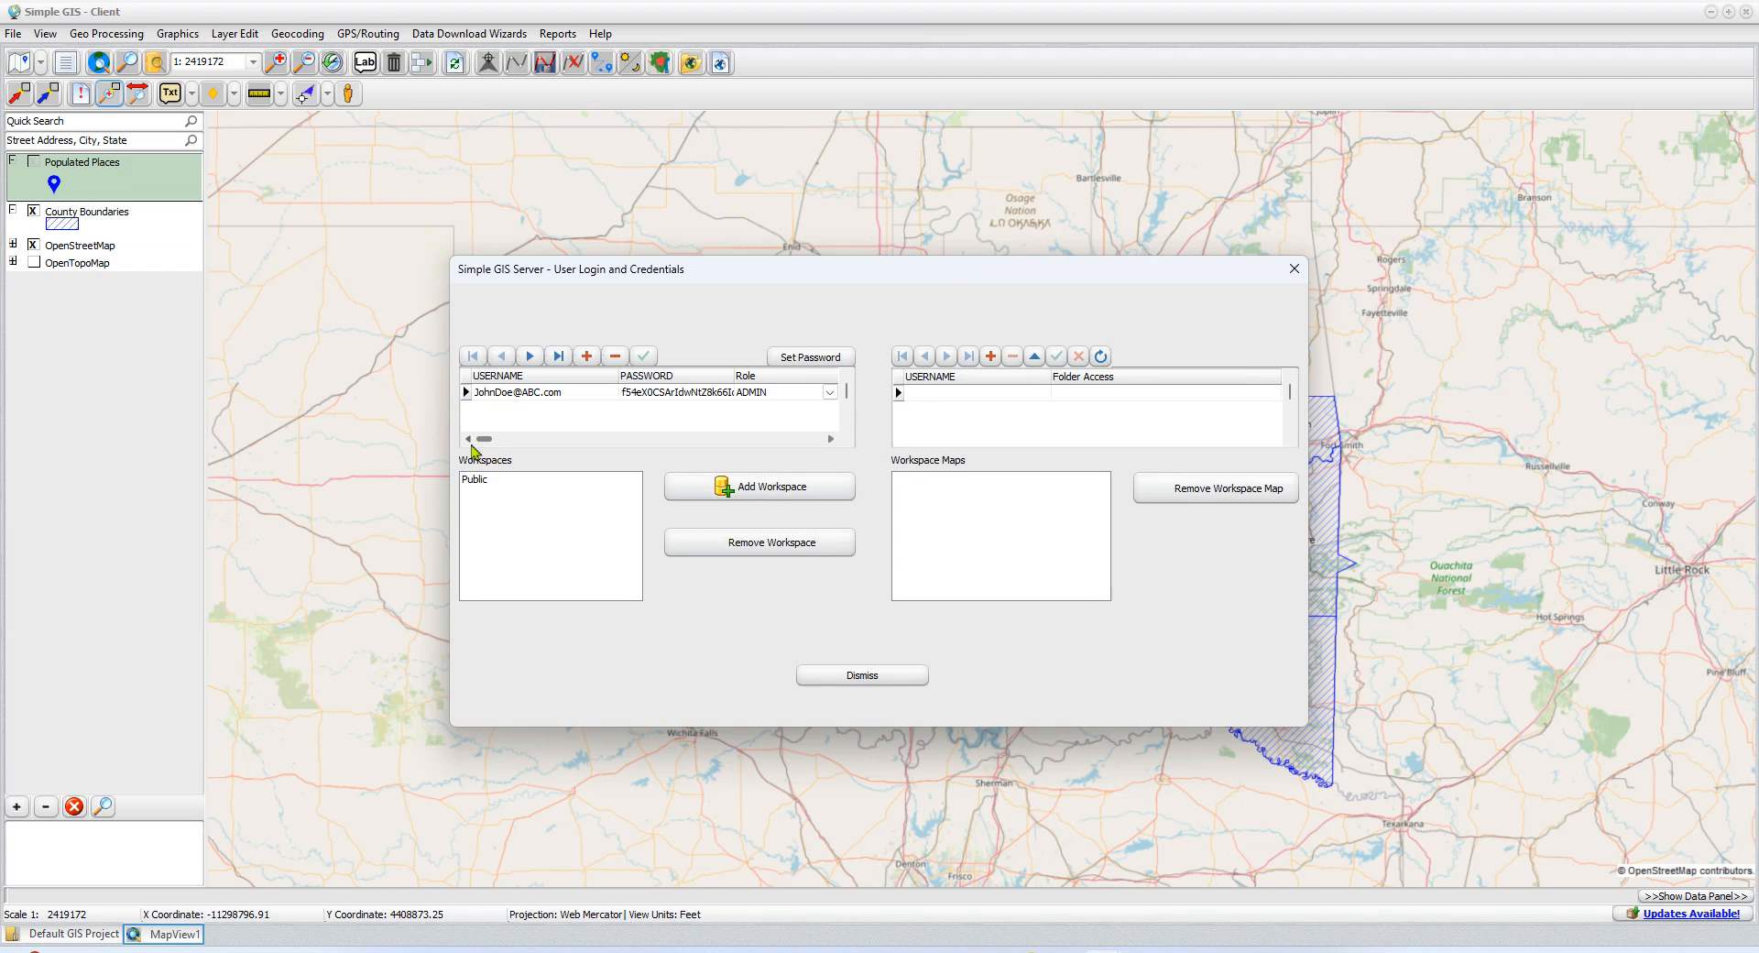
# Add a server user named TestUser and open the password reset for that account
pyautogui.click(591, 362)
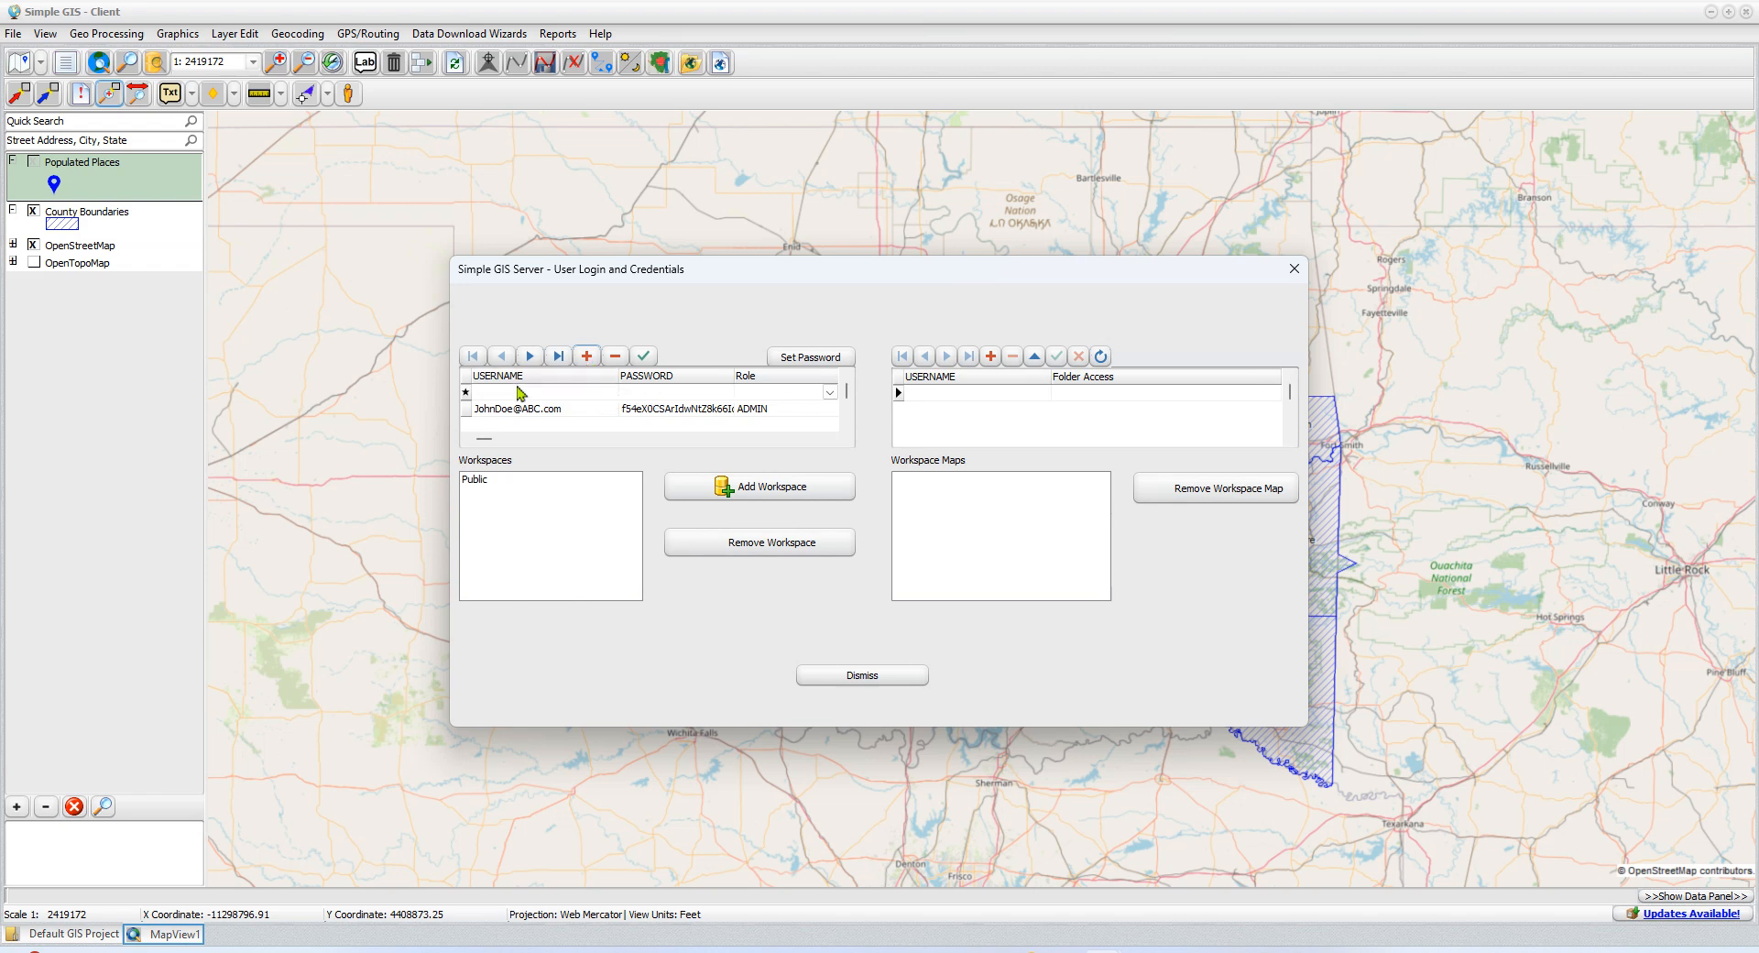
pyautogui.click(518, 393)
pyautogui.click(520, 395)
pyautogui.write('TestUser')
pyautogui.click(652, 394)
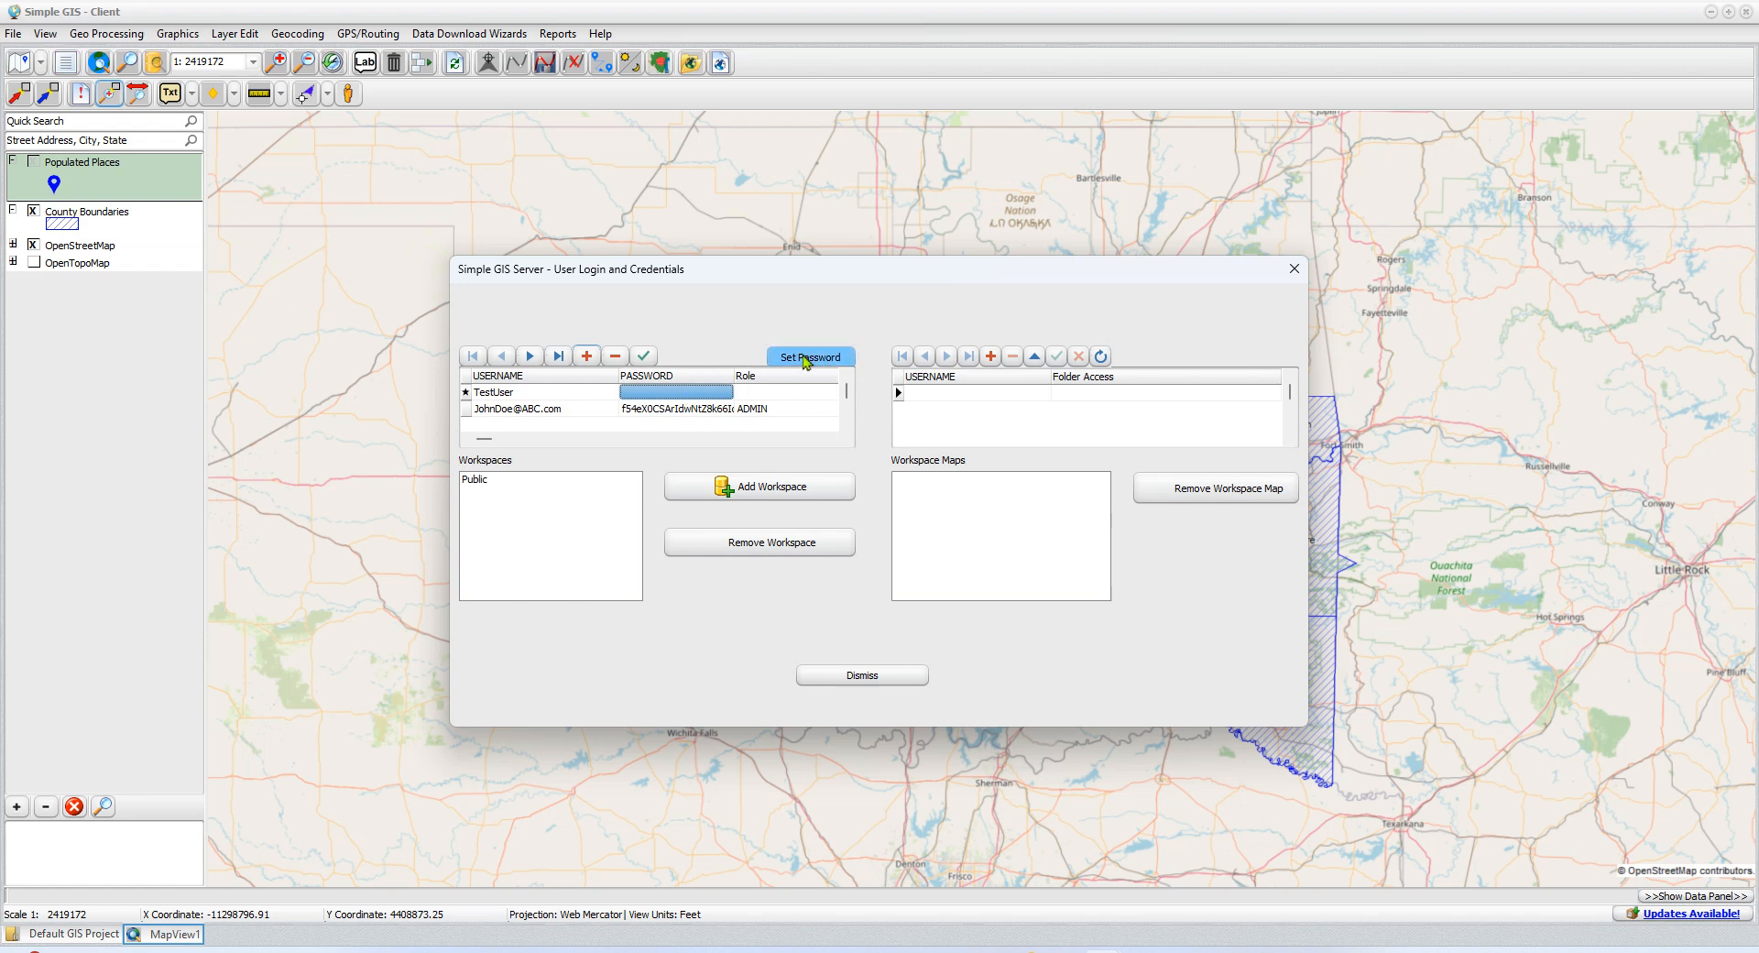
pyautogui.click(691, 392)
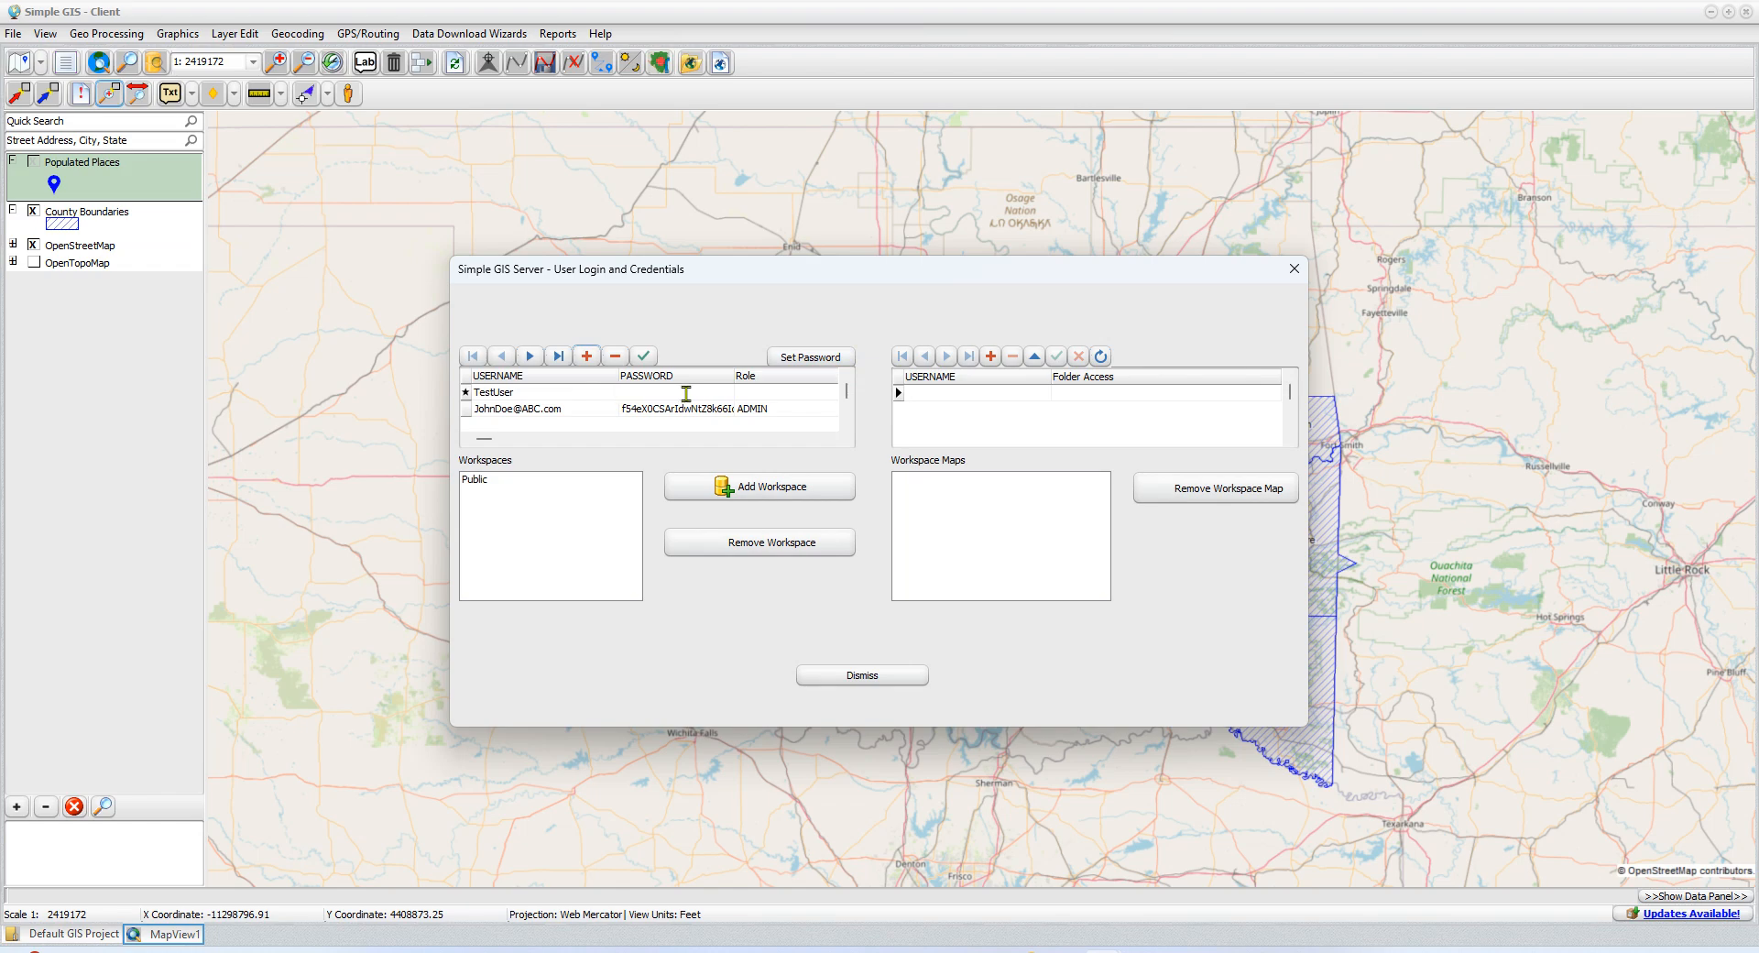
pyautogui.click(810, 364)
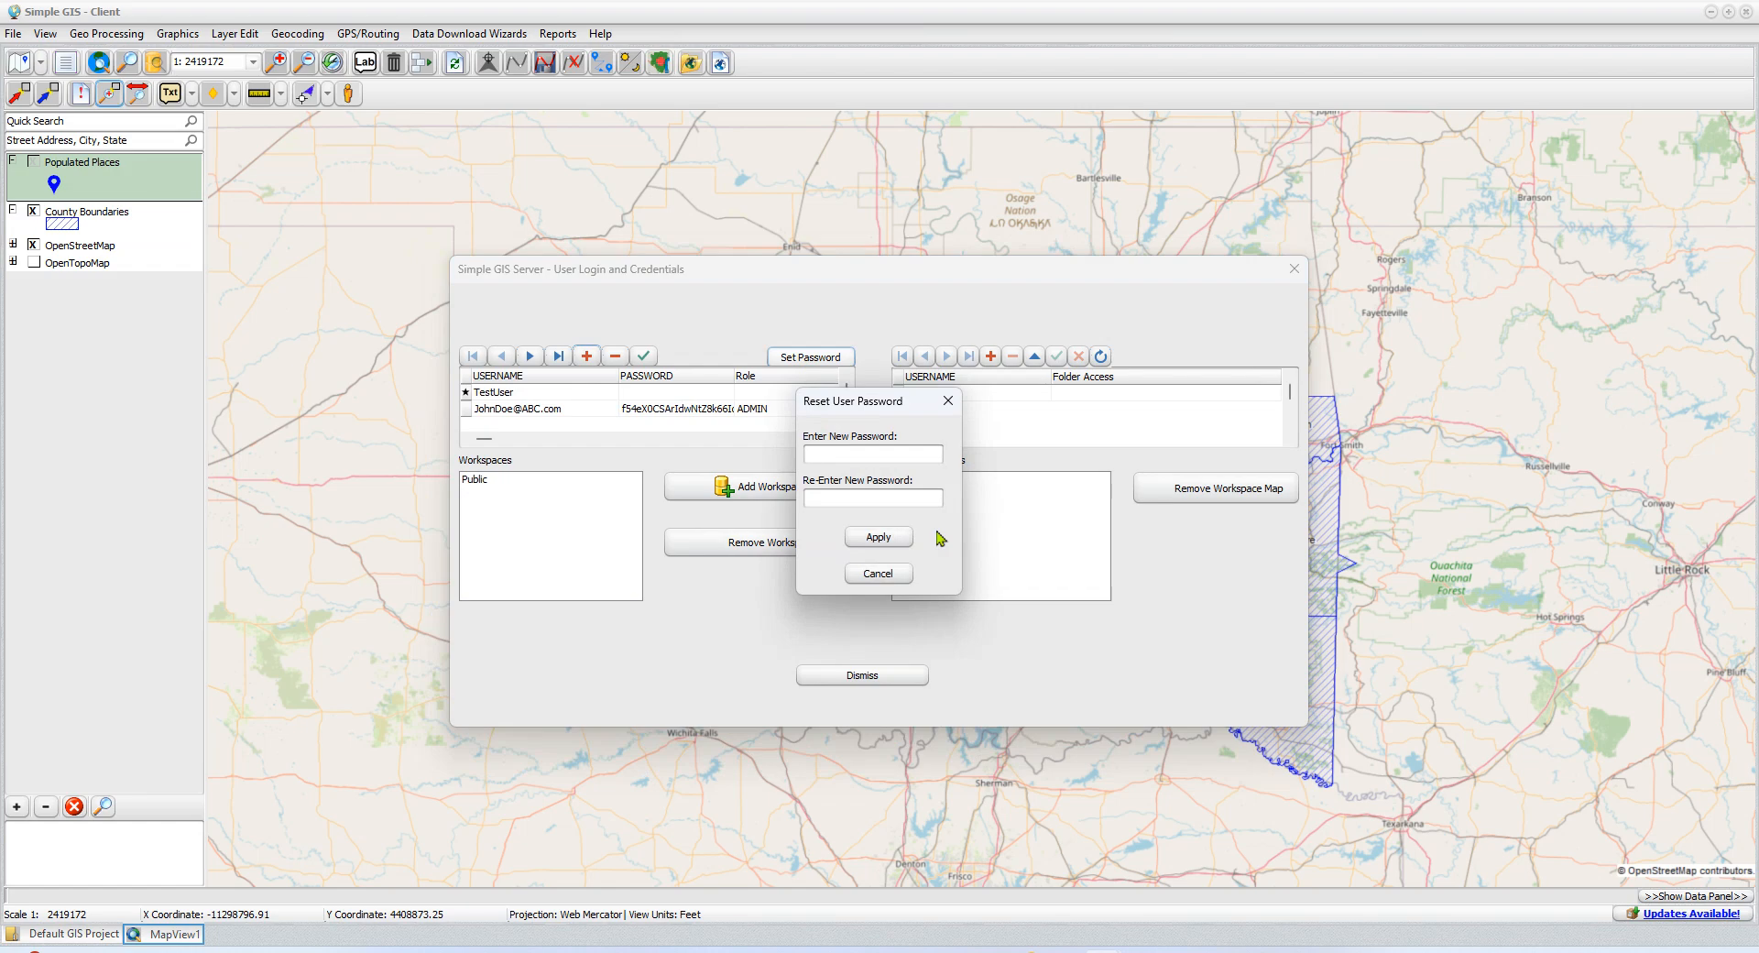
# Try to set TestUser's password by entering the new password and its confirmation
pyautogui.write('testpassword')
pyautogui.press('Tab')
pyautogui.write('testpassword')
pyautogui.click(877, 539)
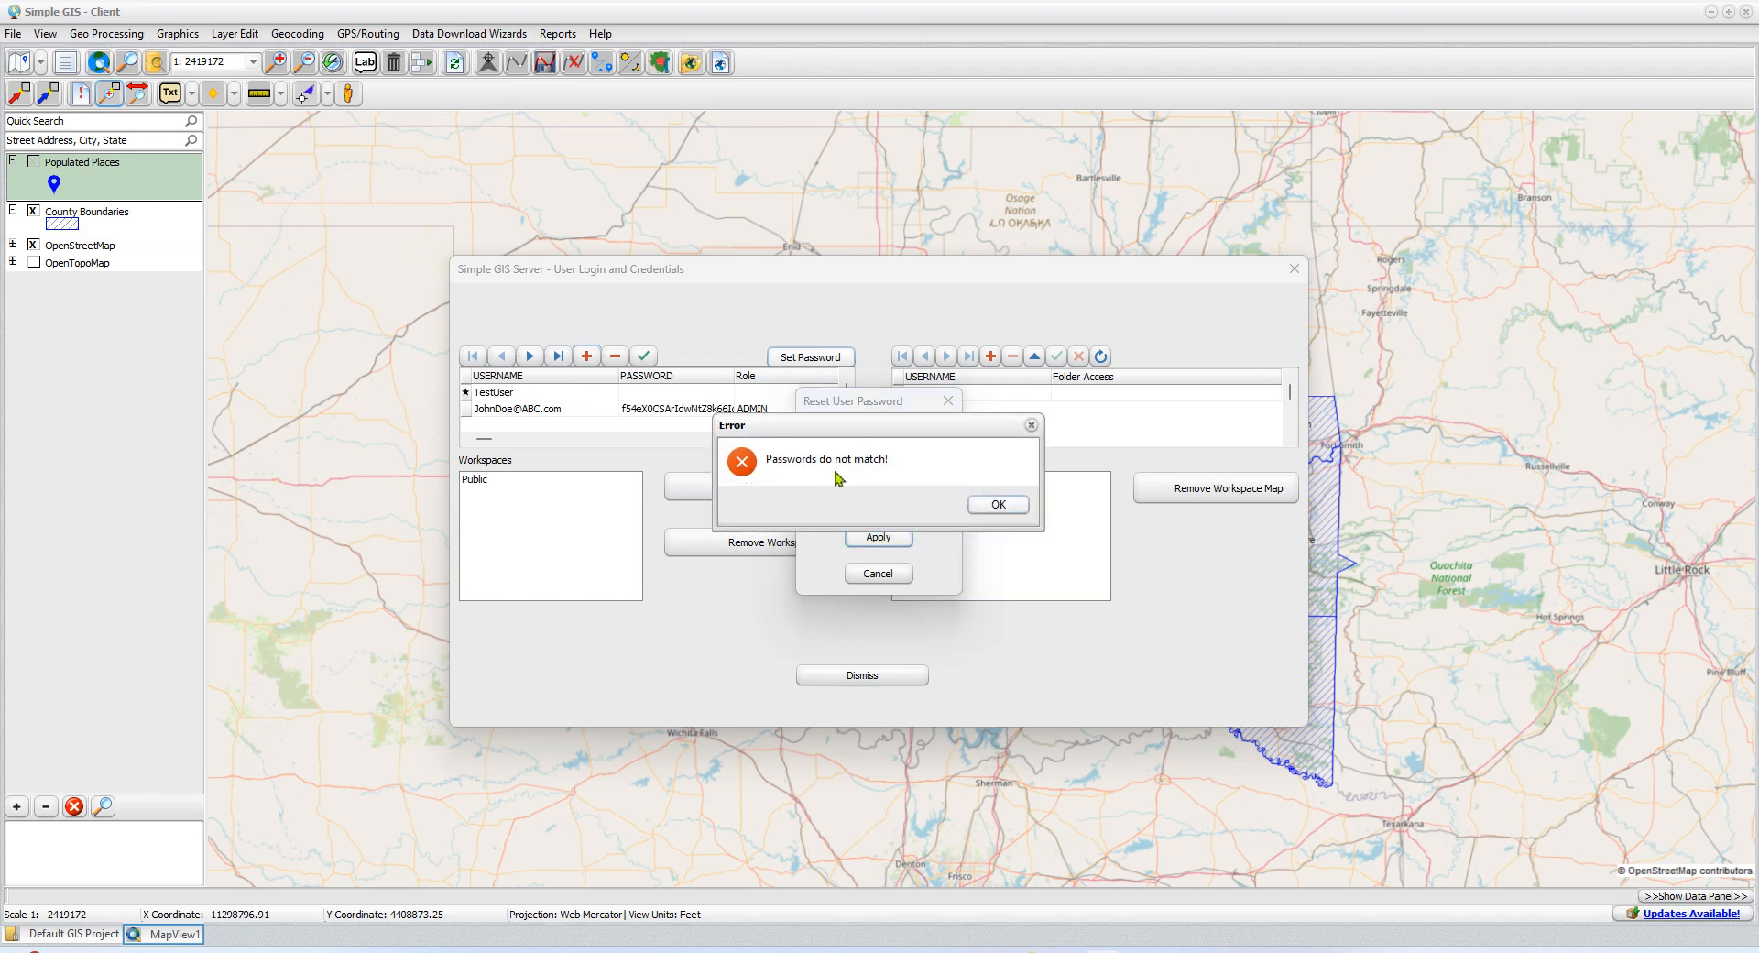
pyautogui.click(998, 505)
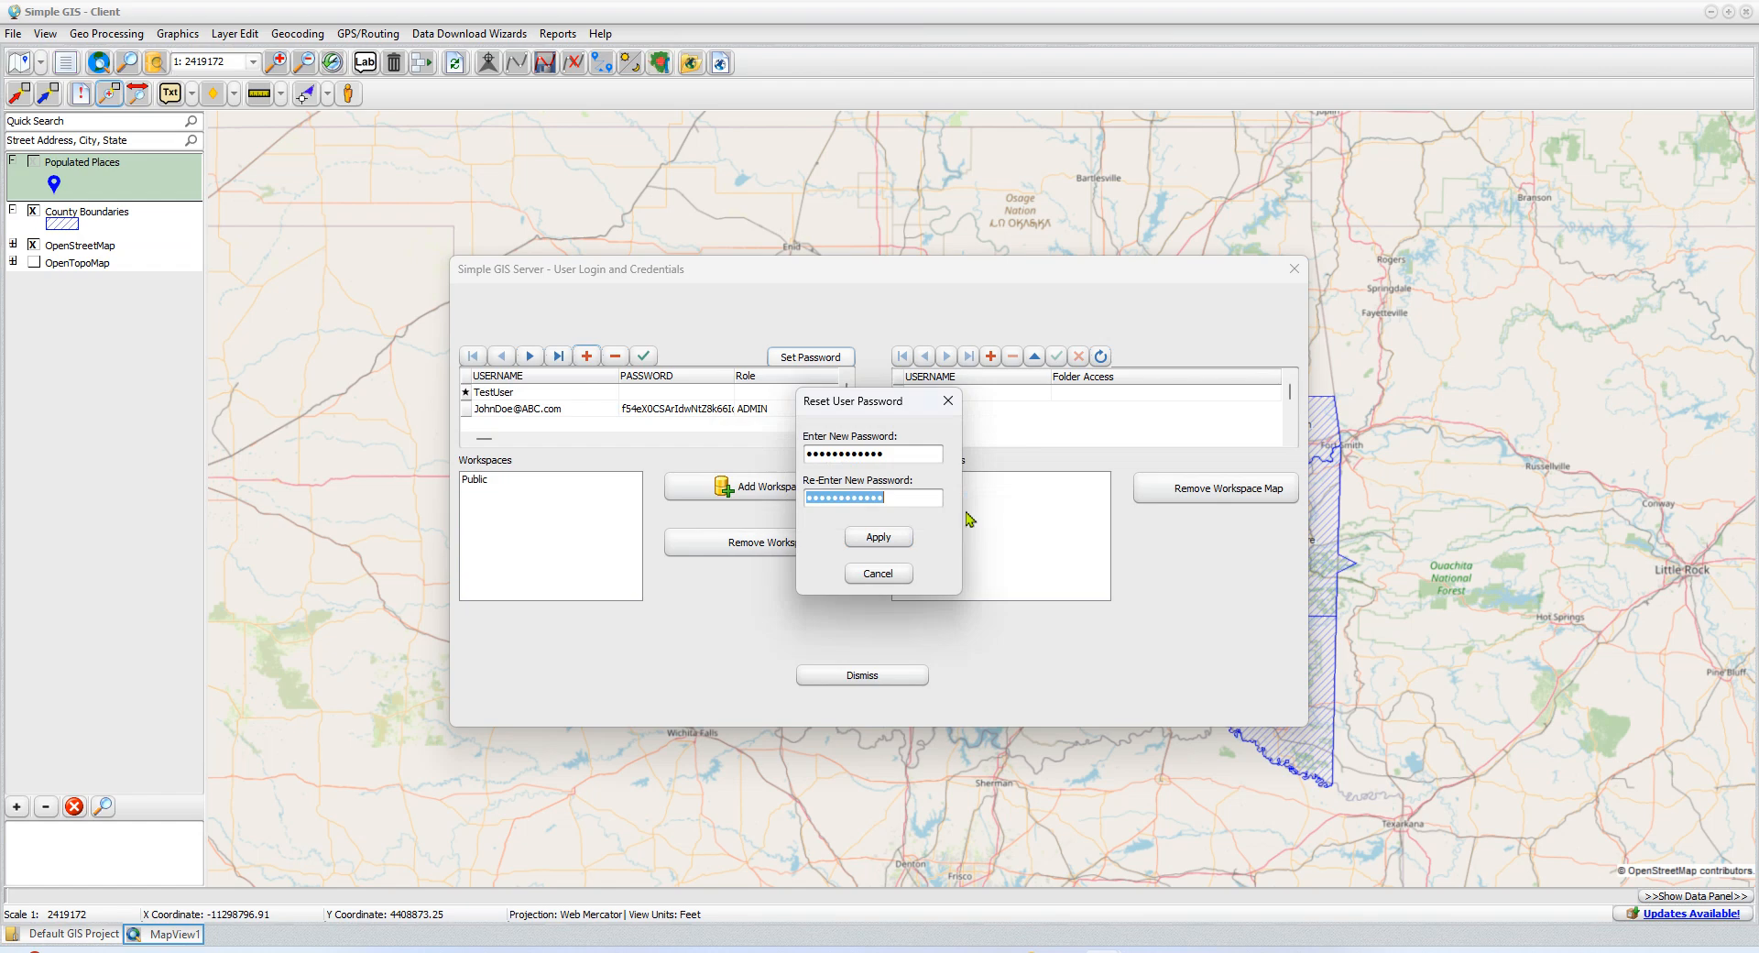
# Try to apply TestUser's password again after retyping only the confirmation password
pyautogui.moveTo(919, 500); pyautogui.dragTo(735, 509)
pyautogui.write('••••••••••••')
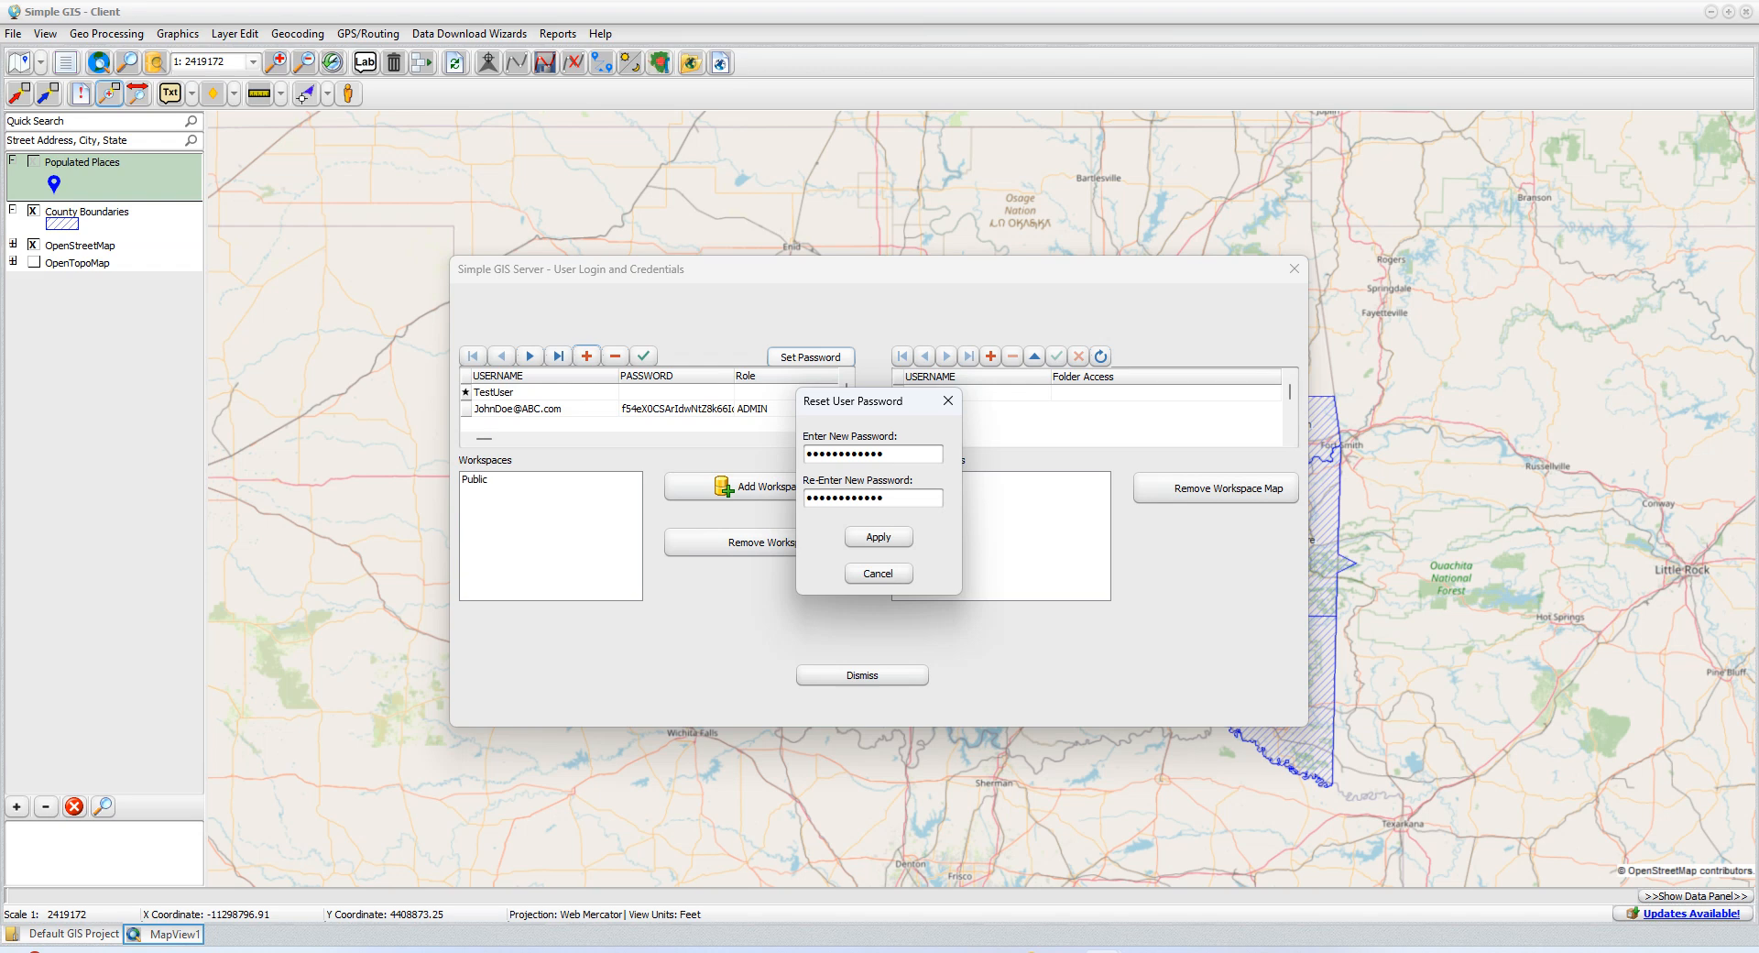
pyautogui.click(877, 541)
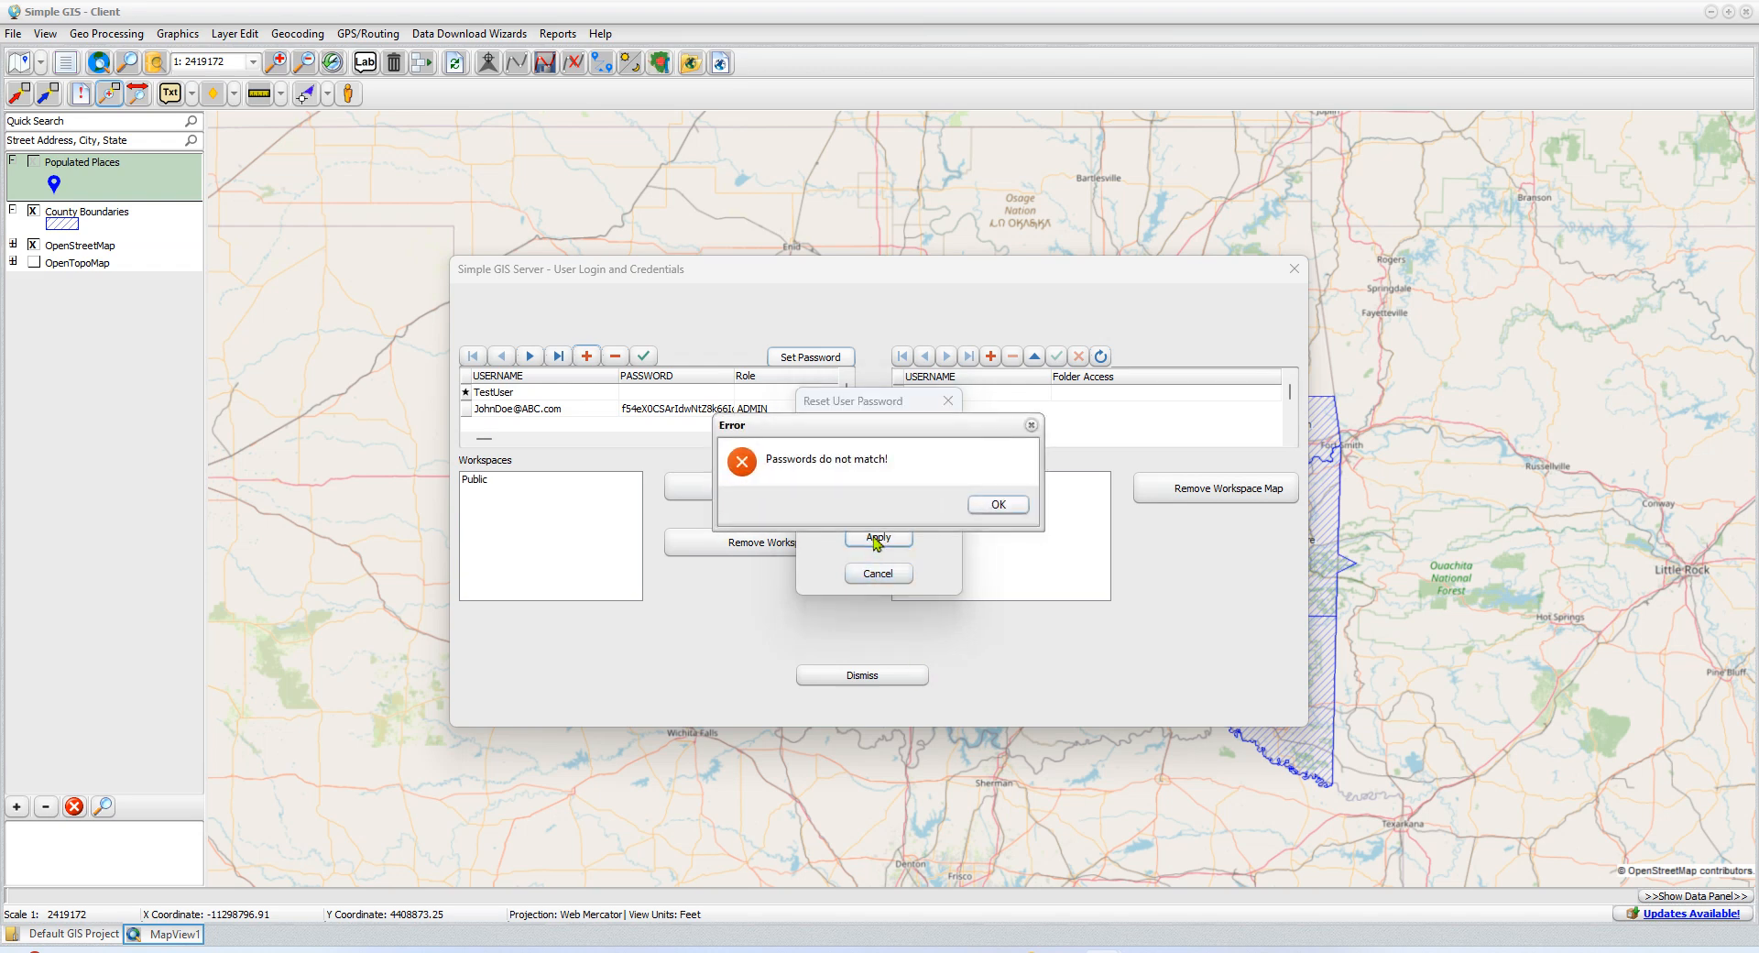
pyautogui.click(997, 512)
# Re-enter both the new password and its confirmation for TestUser and apply them
pyautogui.click(903, 454)
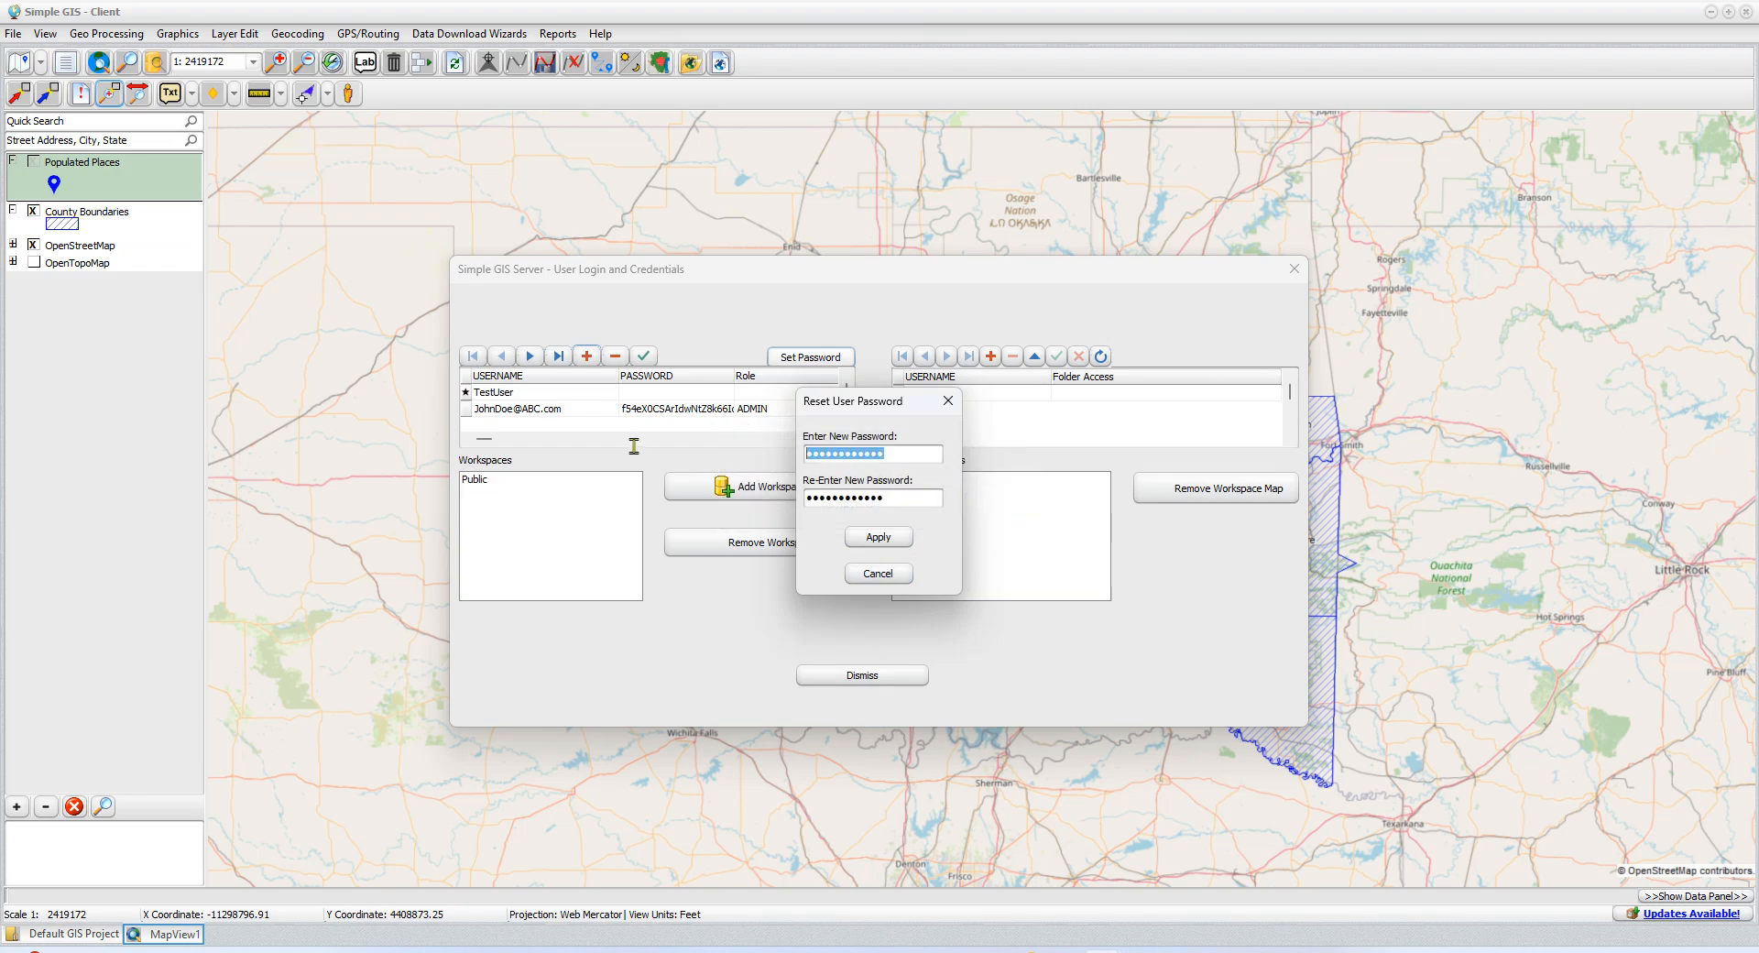
pyautogui.write('••••••••••••')
pyautogui.click(900, 498)
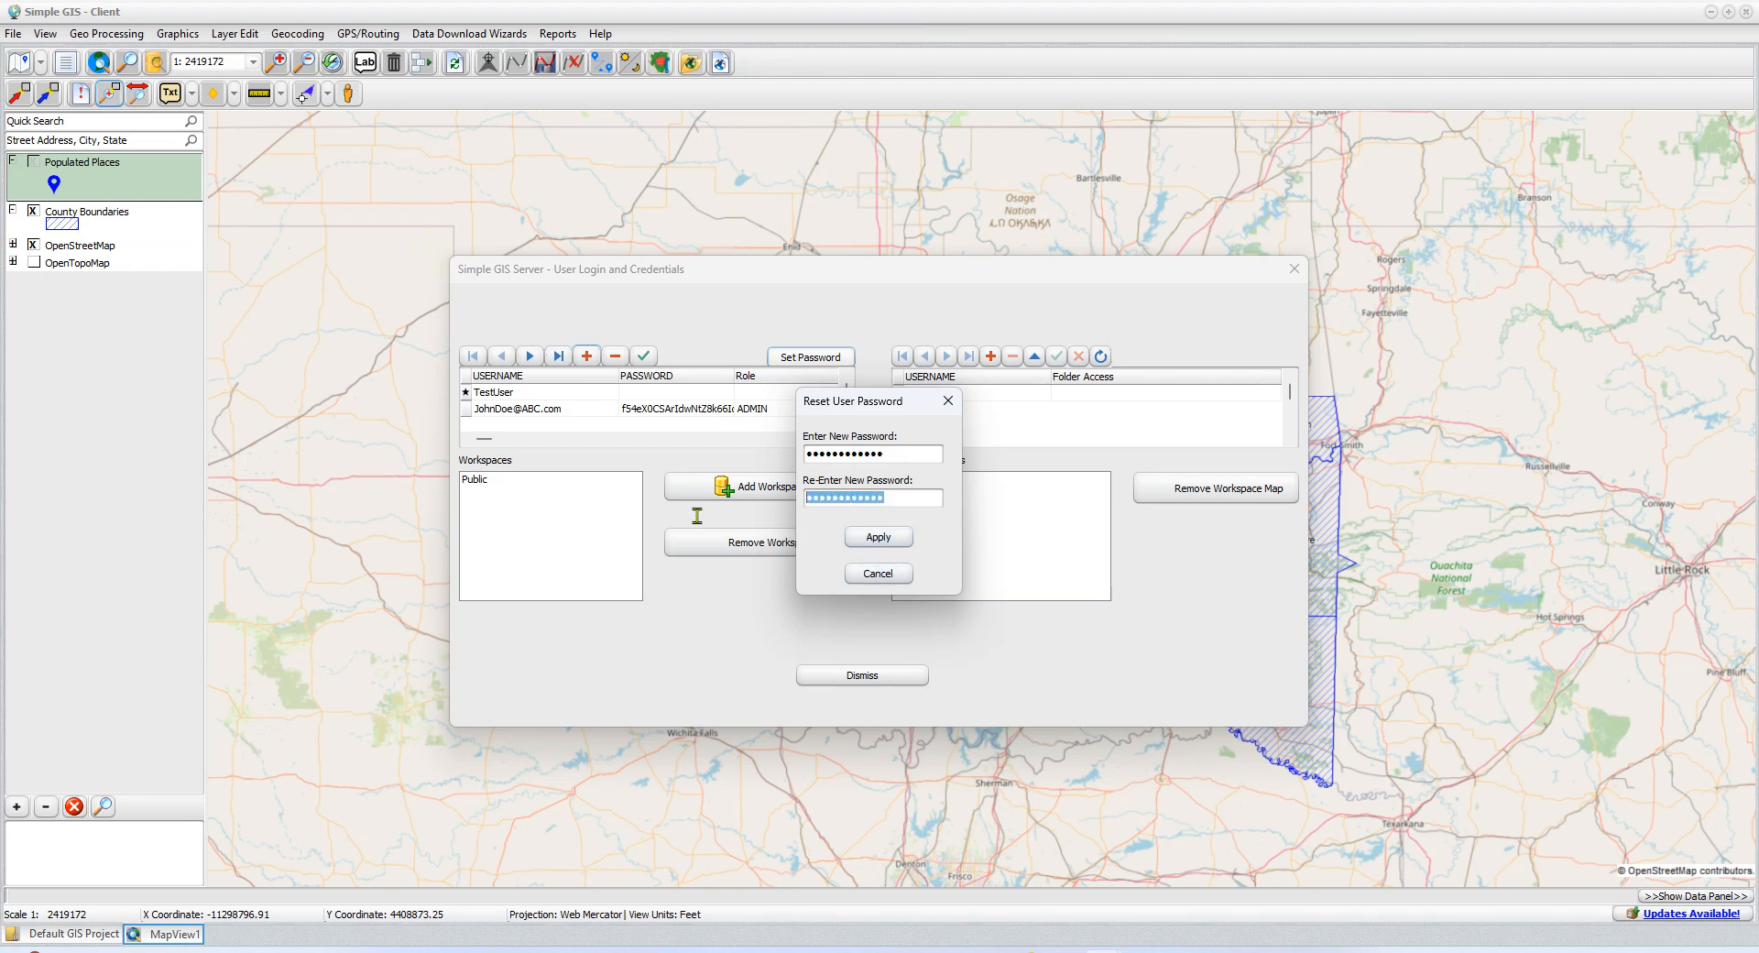
pyautogui.write('••••••••••••')
pyautogui.click(879, 540)
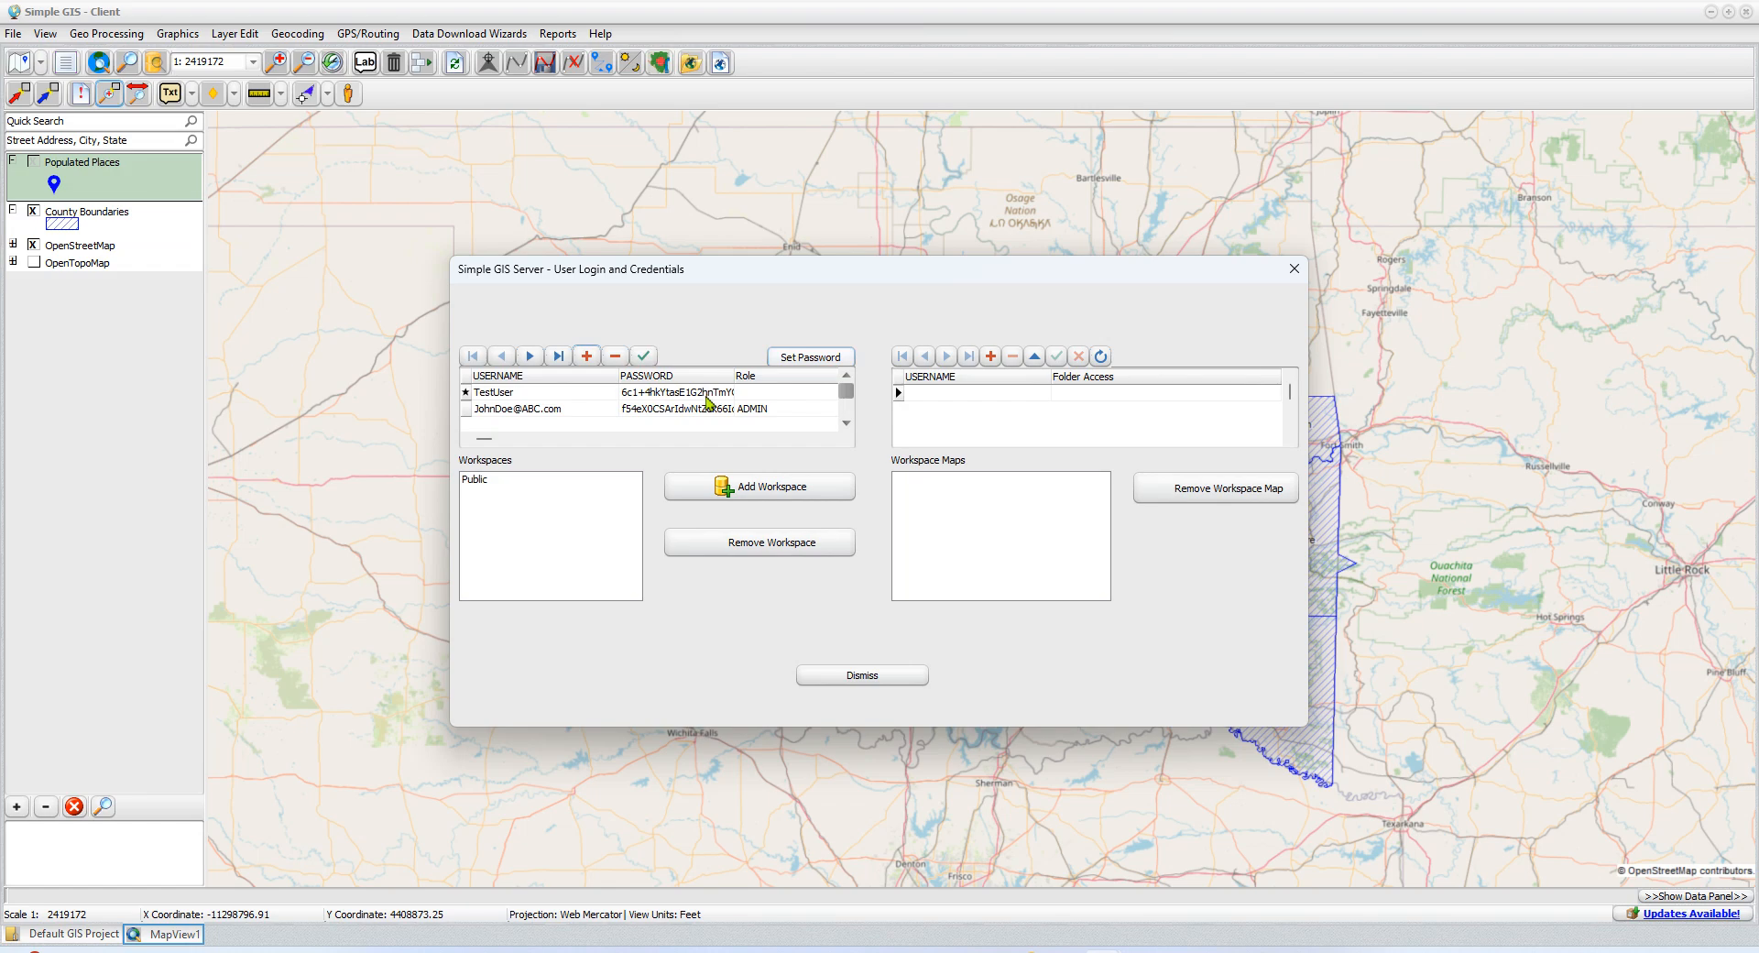
# Set TestUser's role to PUBLISHER
pyautogui.click(788, 396)
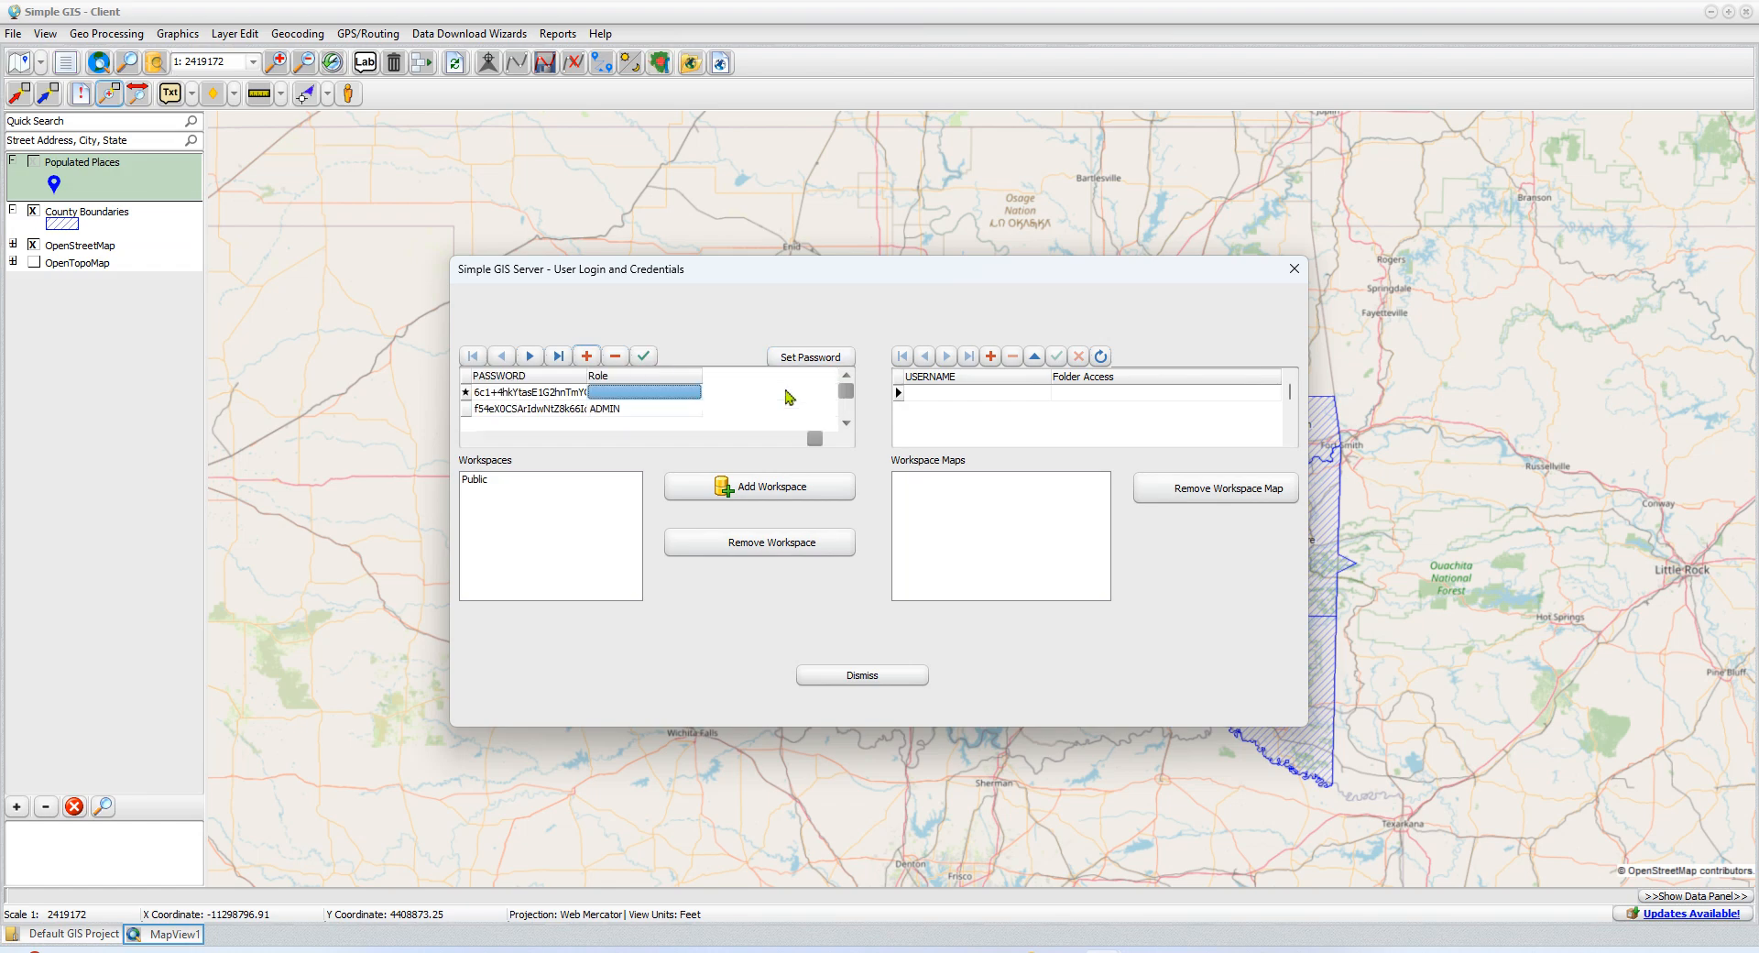
pyautogui.click(637, 393)
pyautogui.click(696, 392)
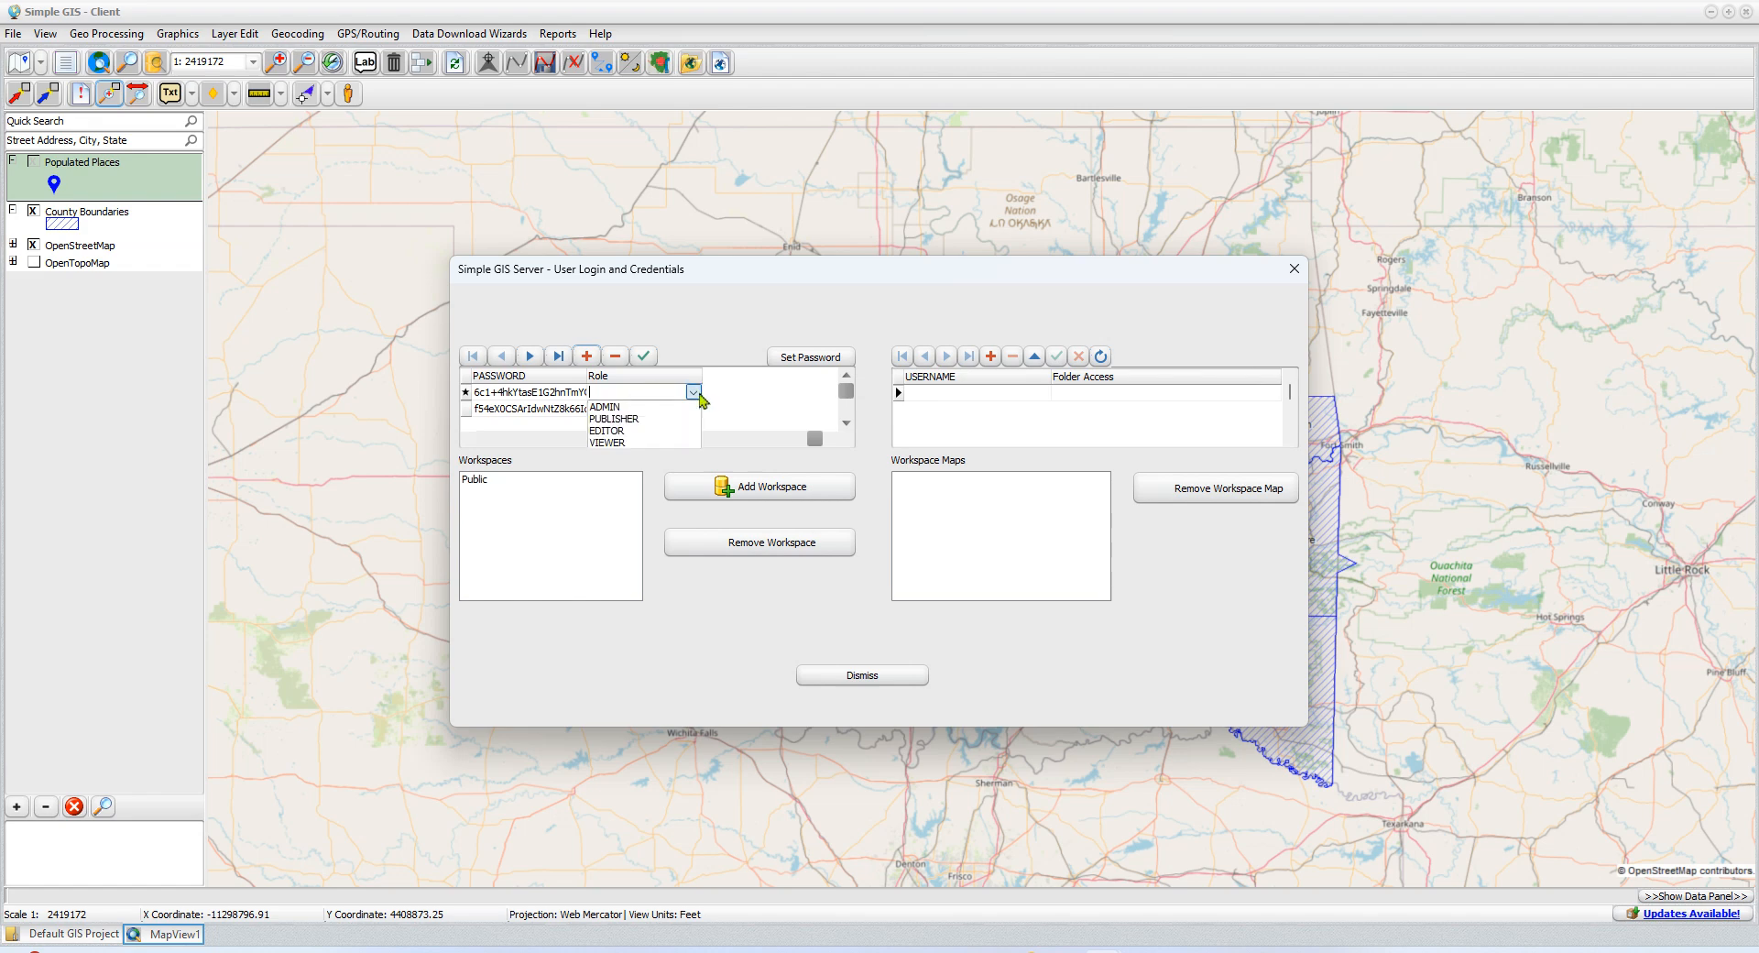
pyautogui.click(627, 421)
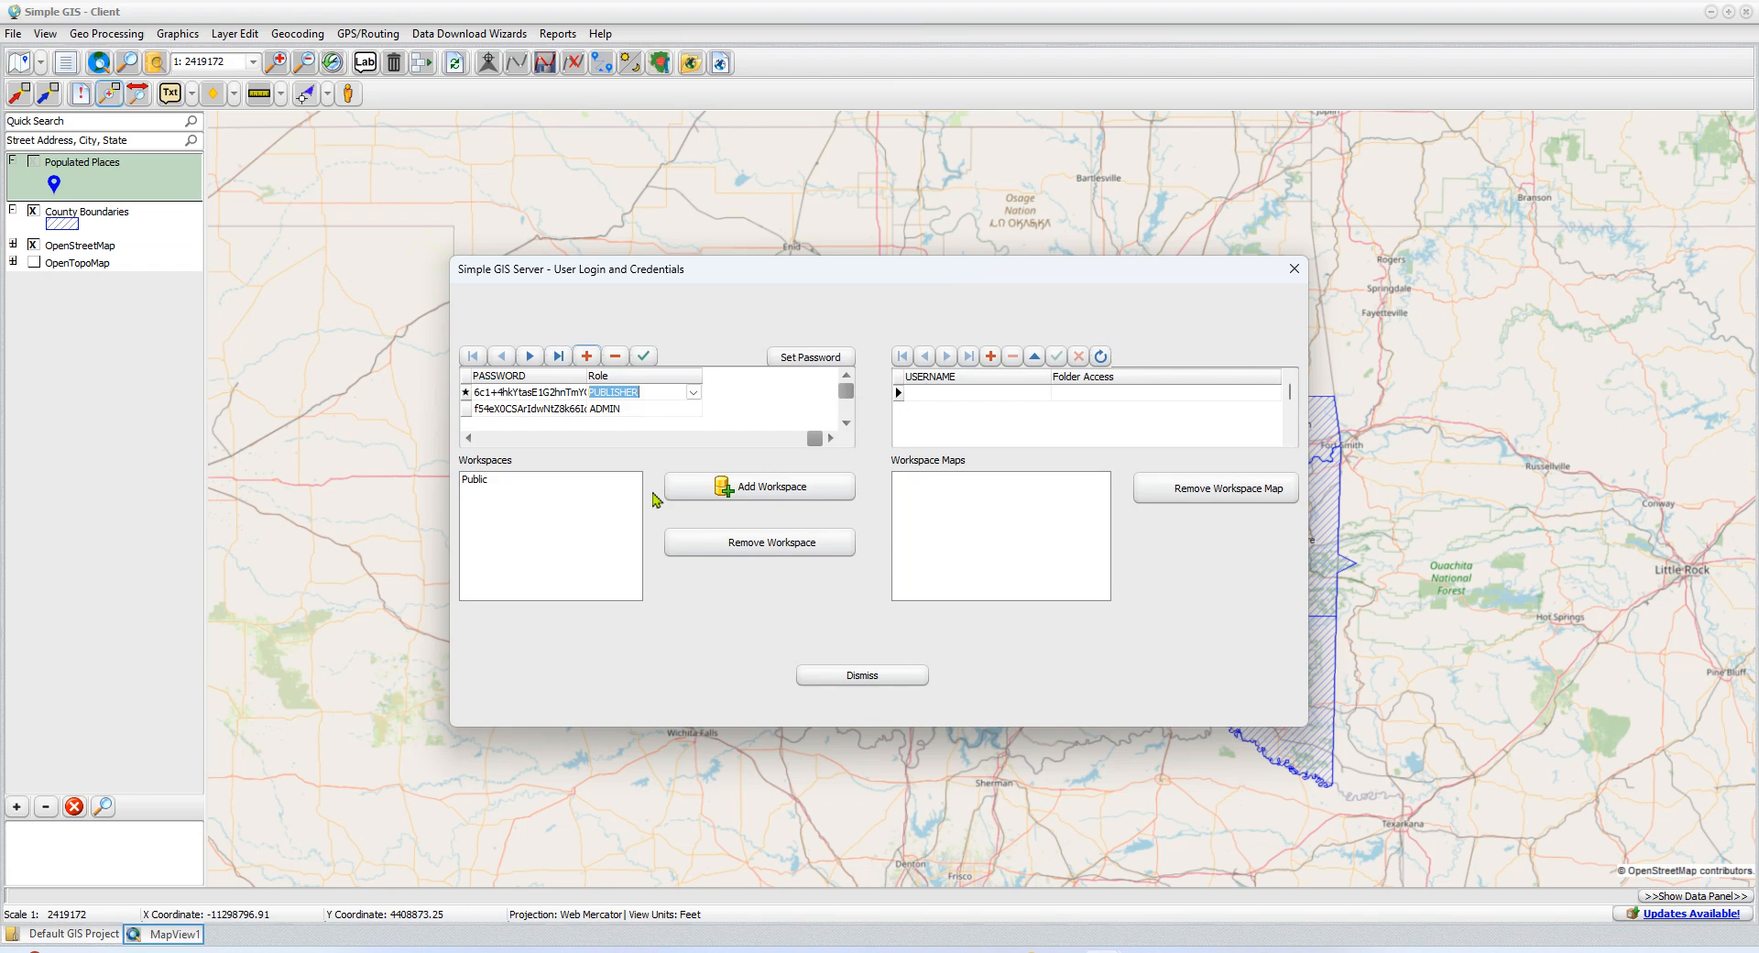
# View the Public workspace's maps and add a new workspace named MyTestWS
pyautogui.click(495, 480)
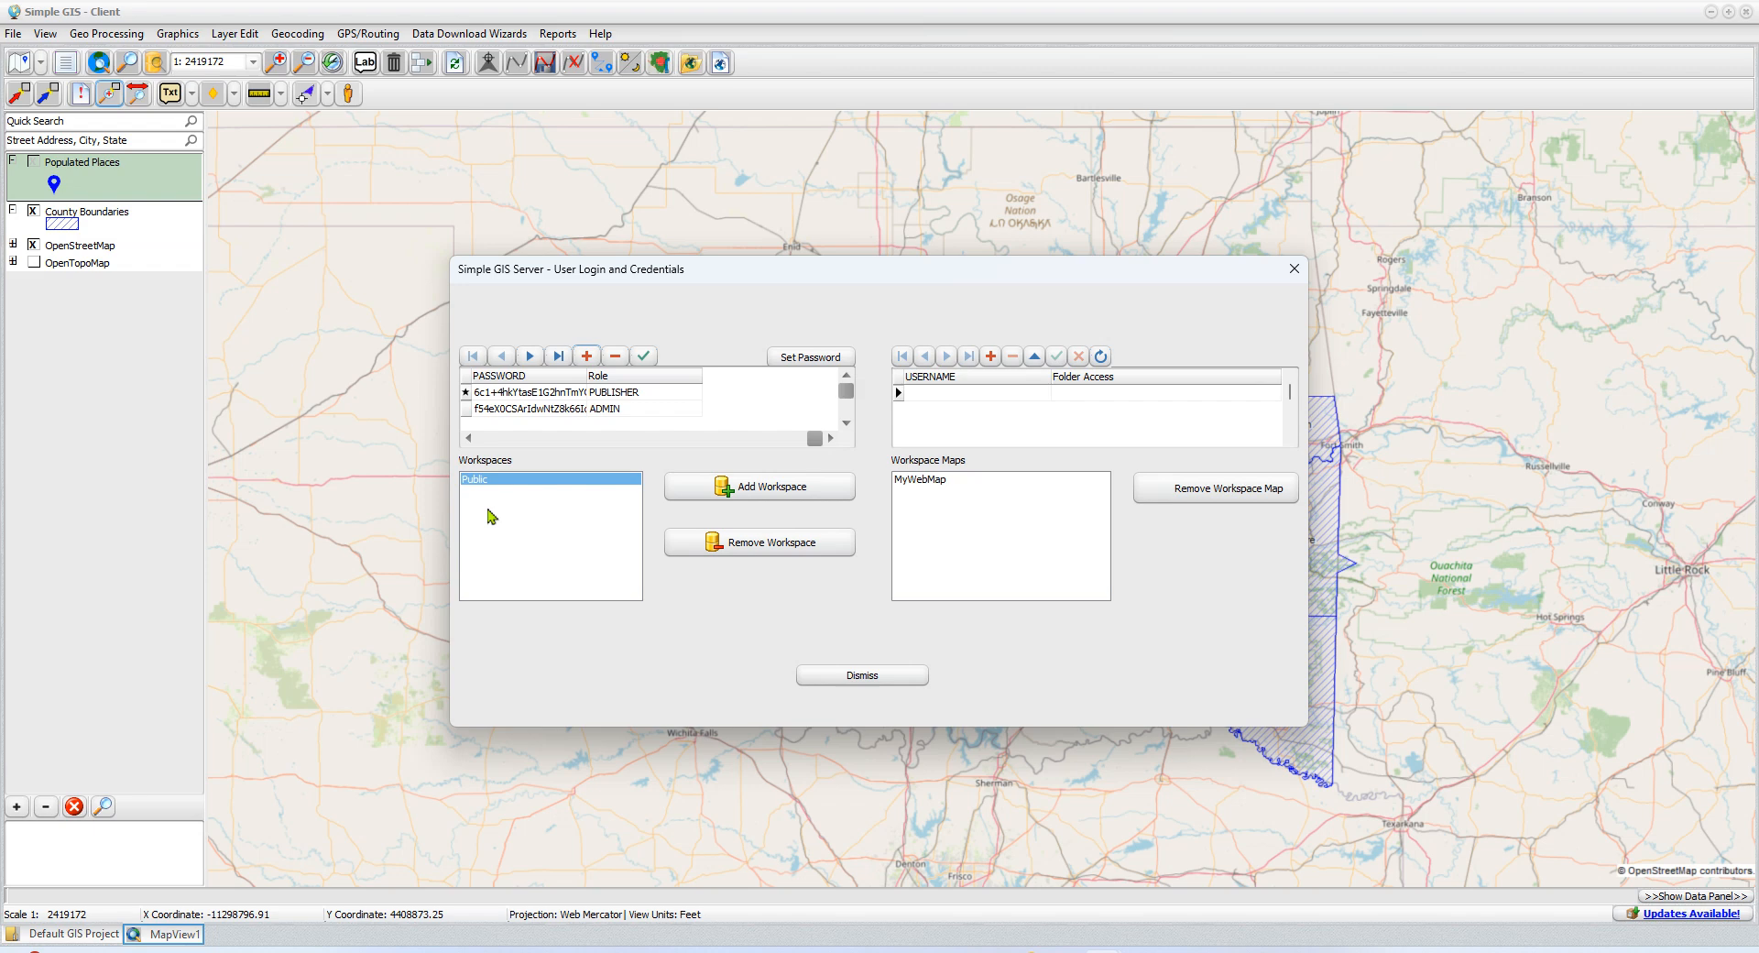
pyautogui.click(736, 488)
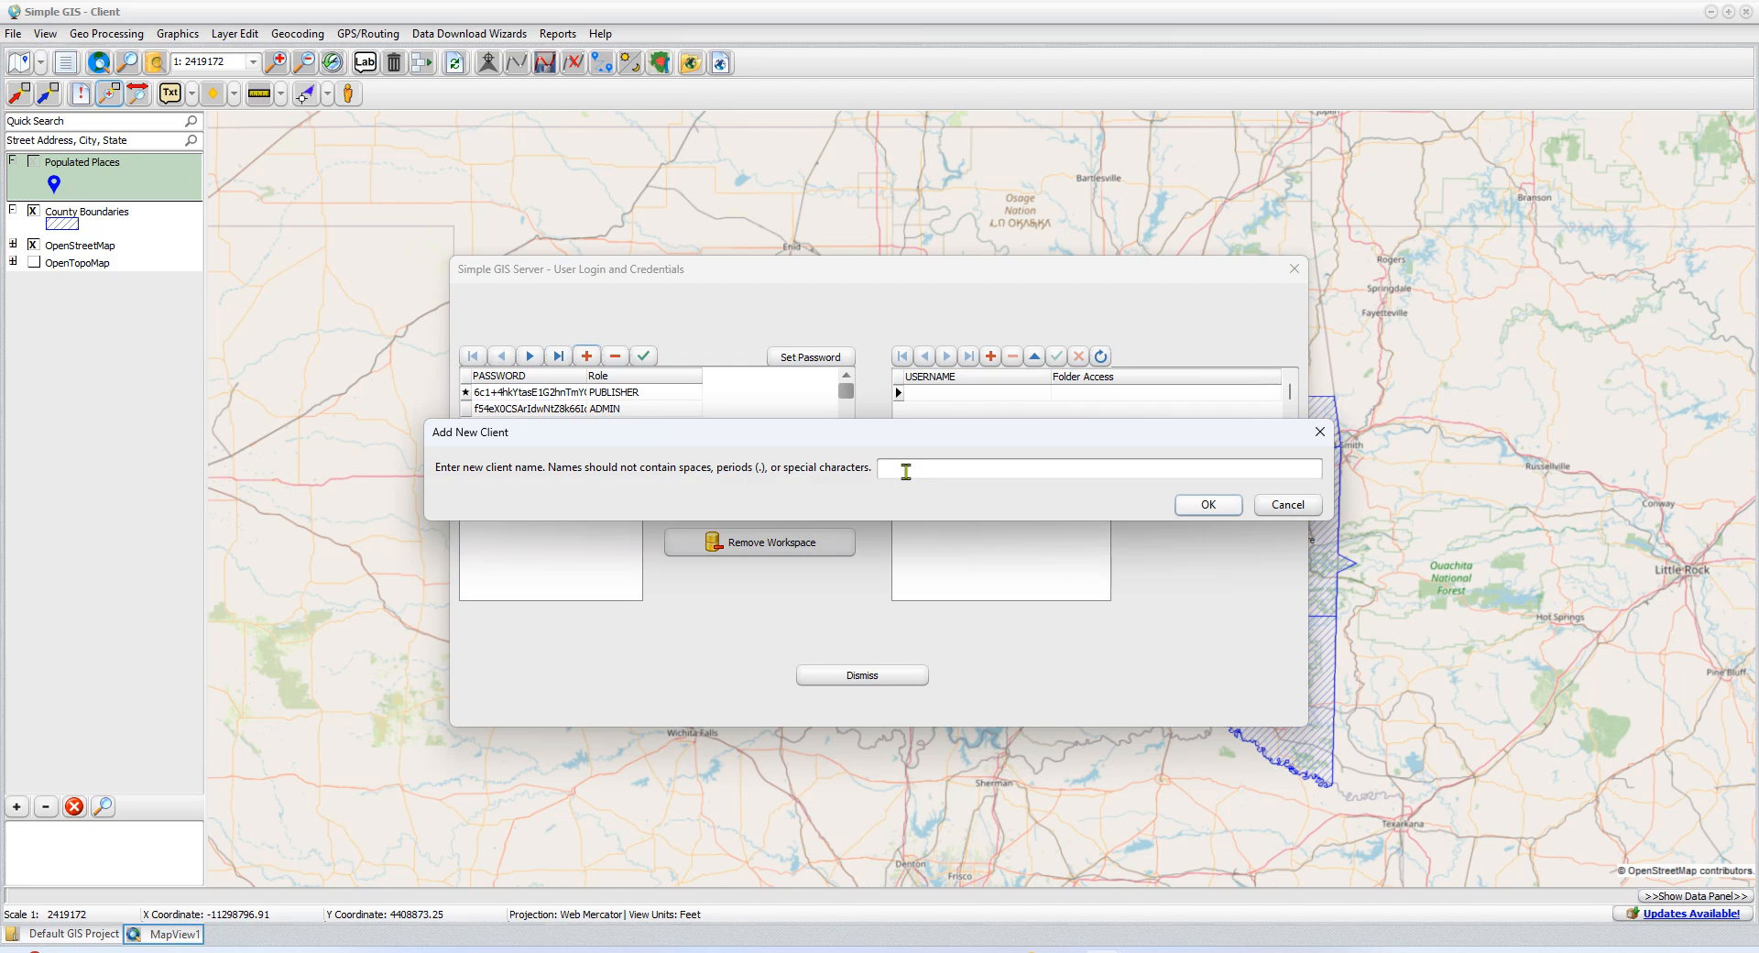
pyautogui.write('MyTestWS')
pyautogui.click(1213, 504)
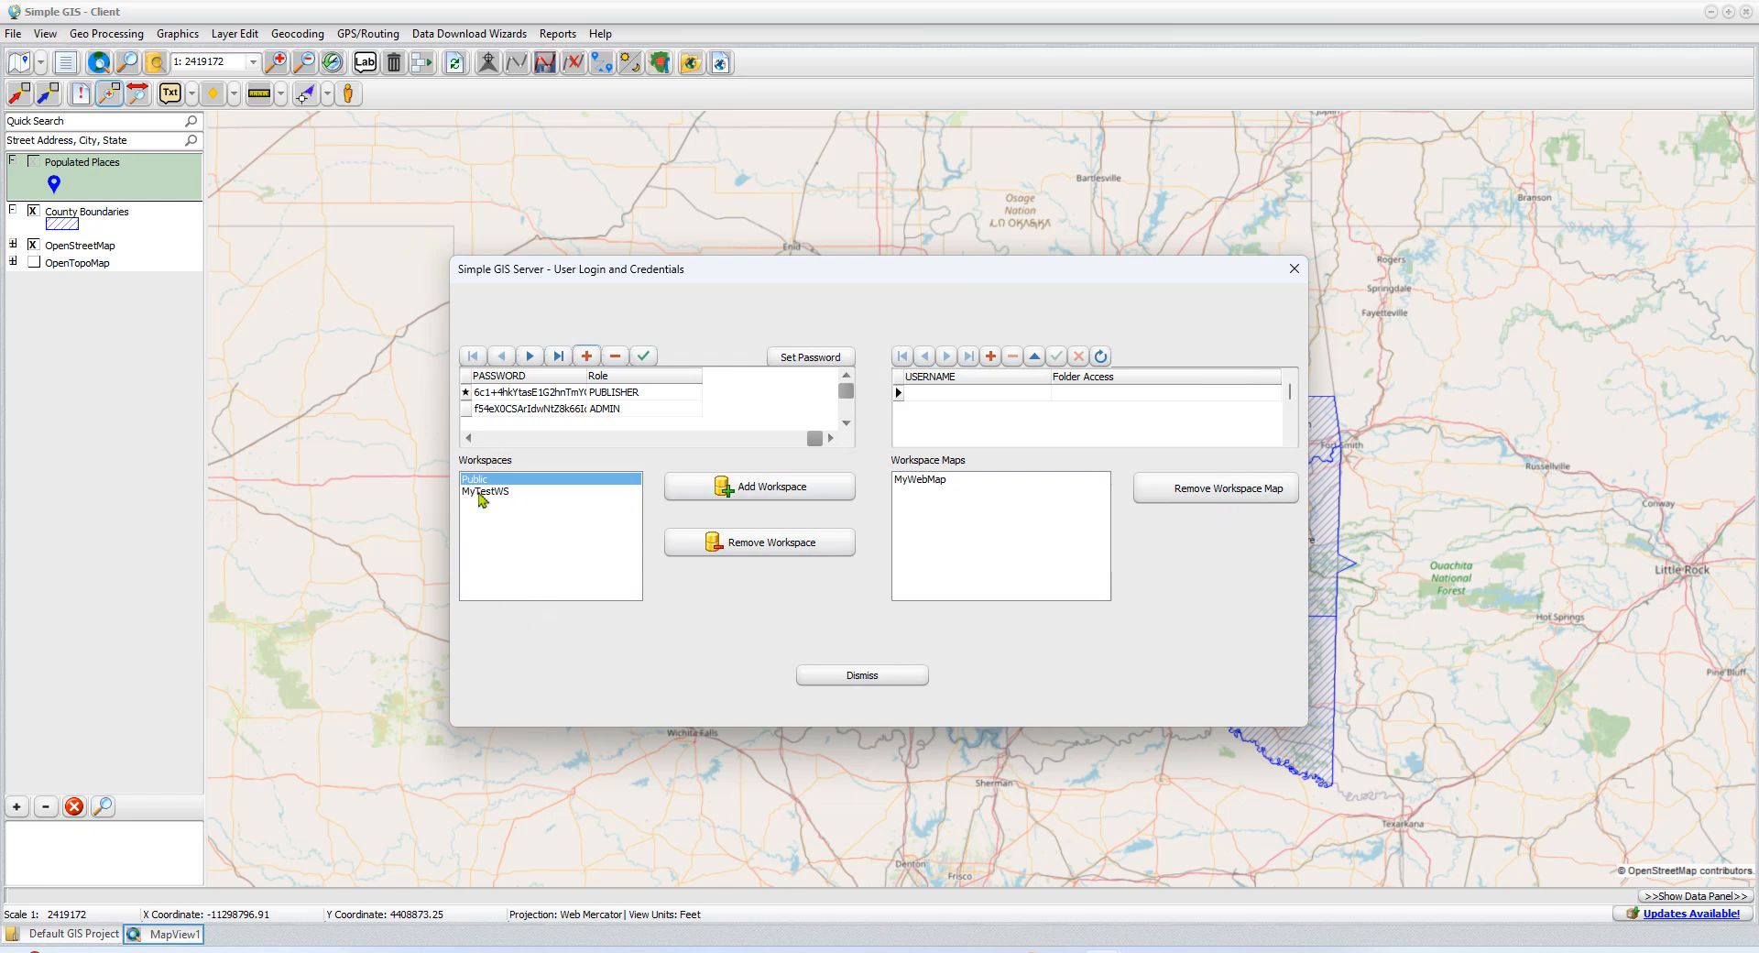
# View the MyTestWS workspace's maps and commit the pending TestUser record in the user list
pyautogui.click(479, 494)
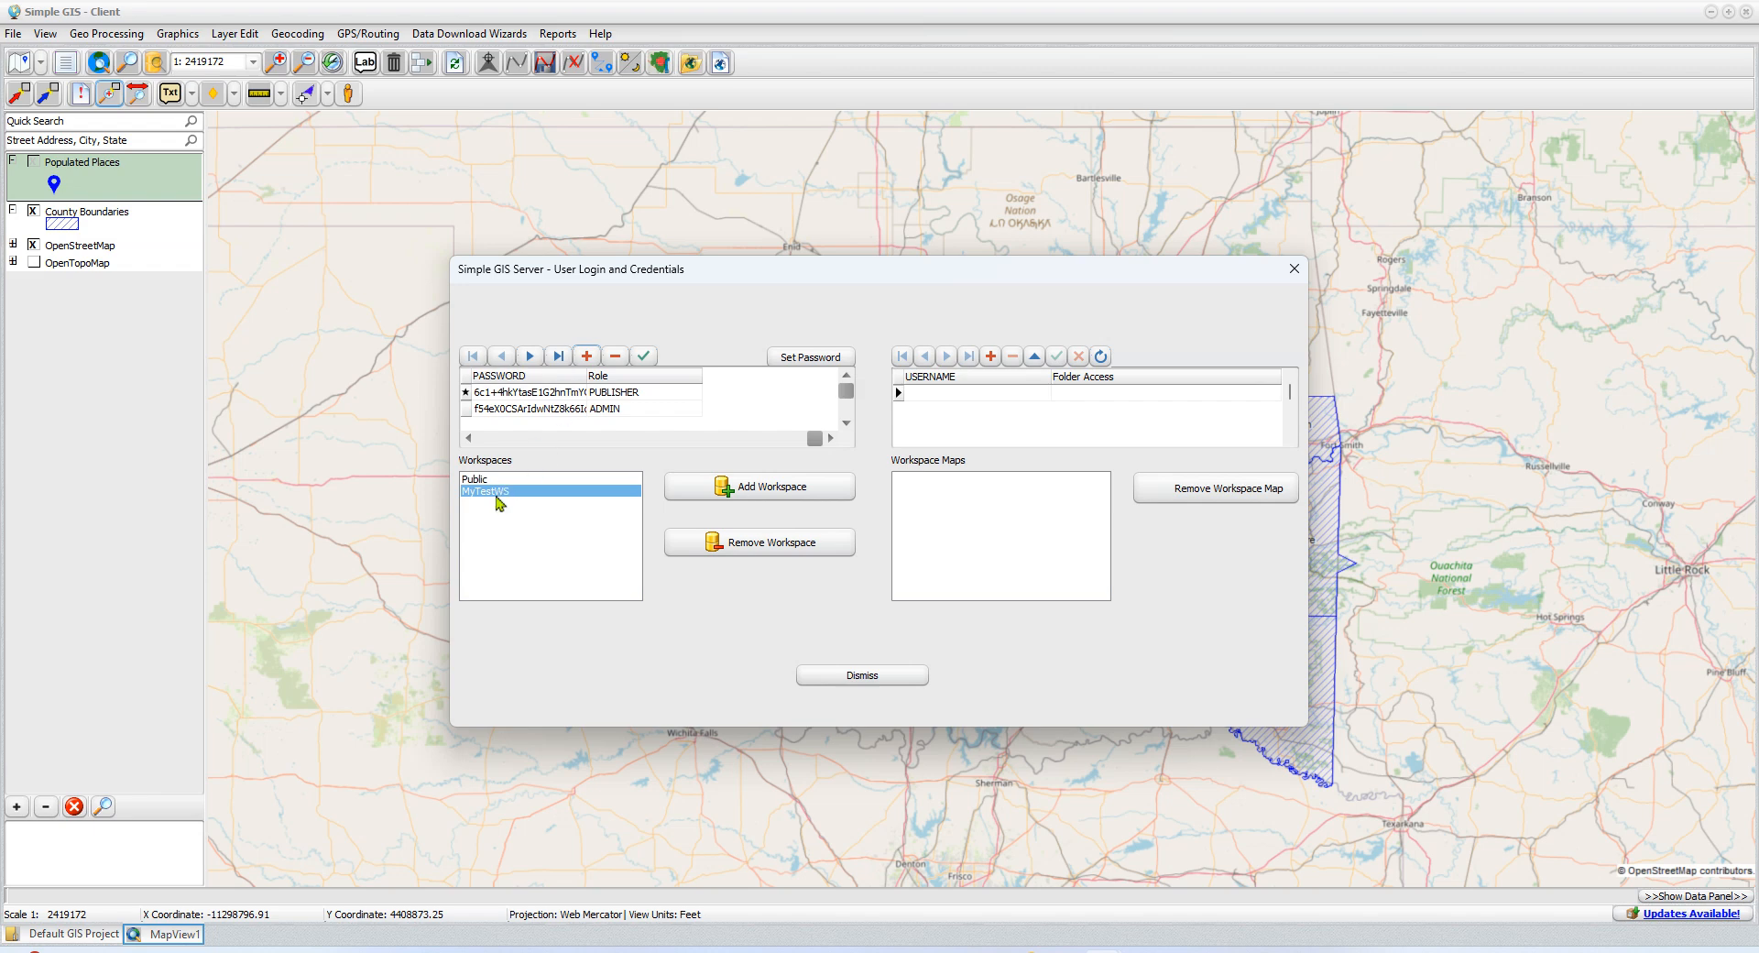
pyautogui.click(553, 409)
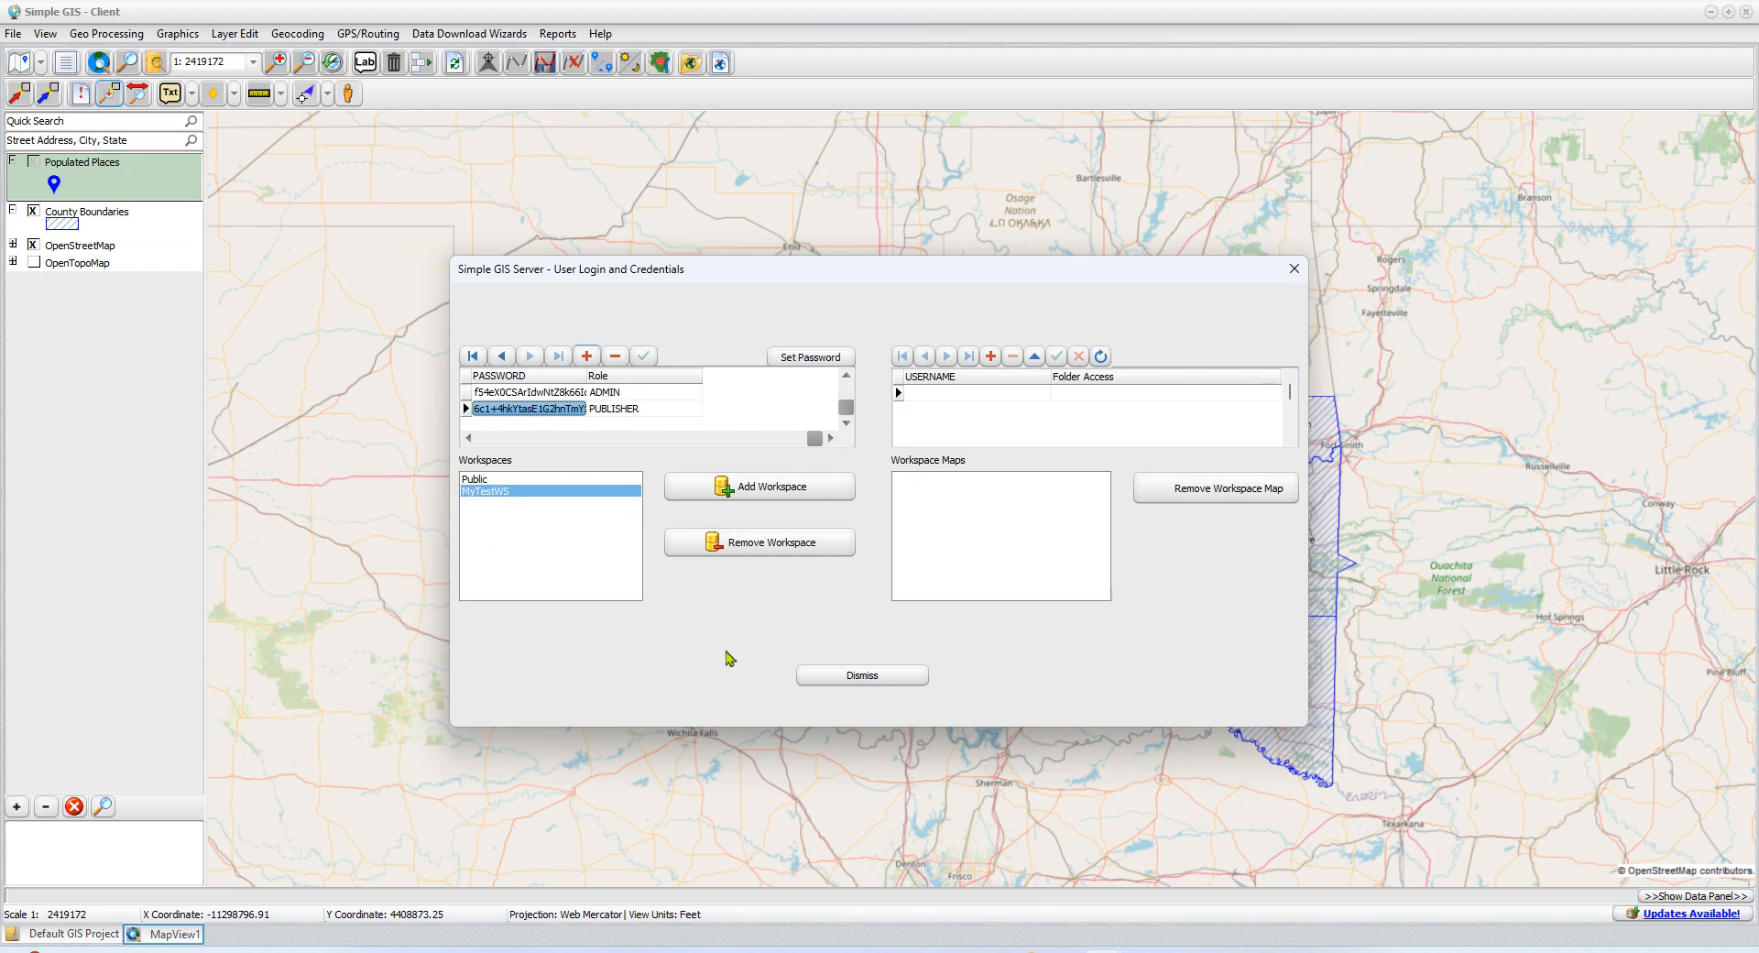
pyautogui.click(469, 437)
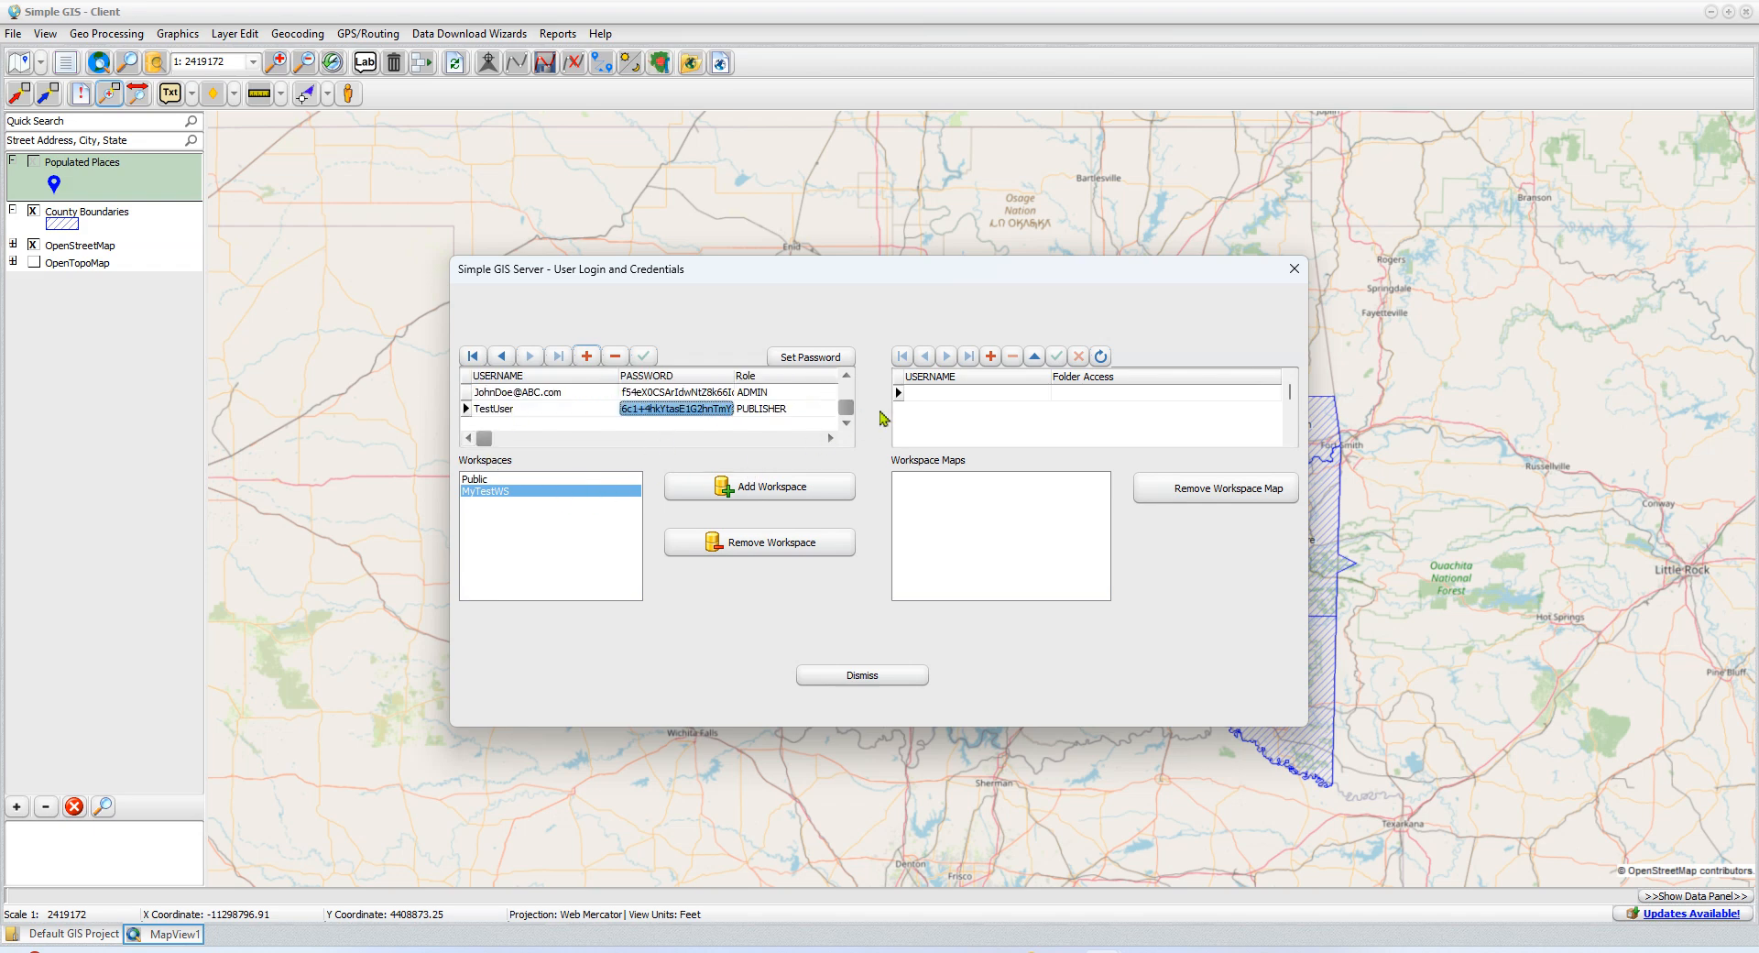
# Add and save a folder access record granting TestUser access to the MyTestWS workspace
pyautogui.click(991, 356)
pyautogui.click(958, 394)
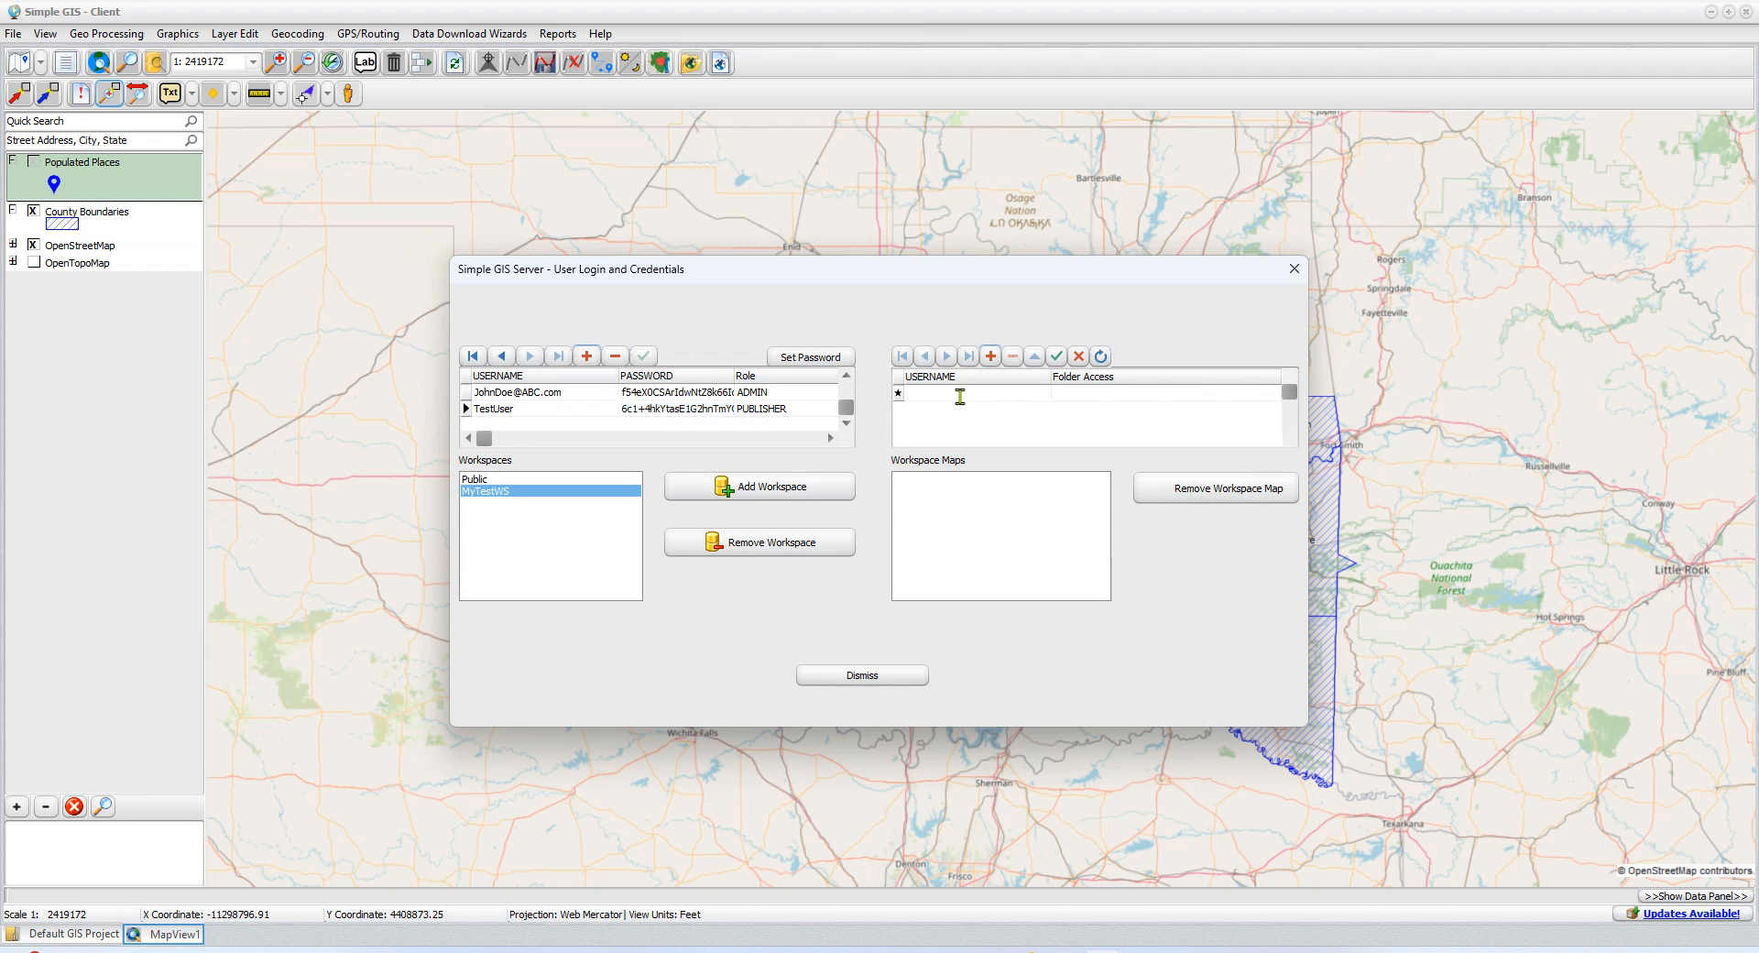
pyautogui.write('TestUser')
pyautogui.click(1135, 390)
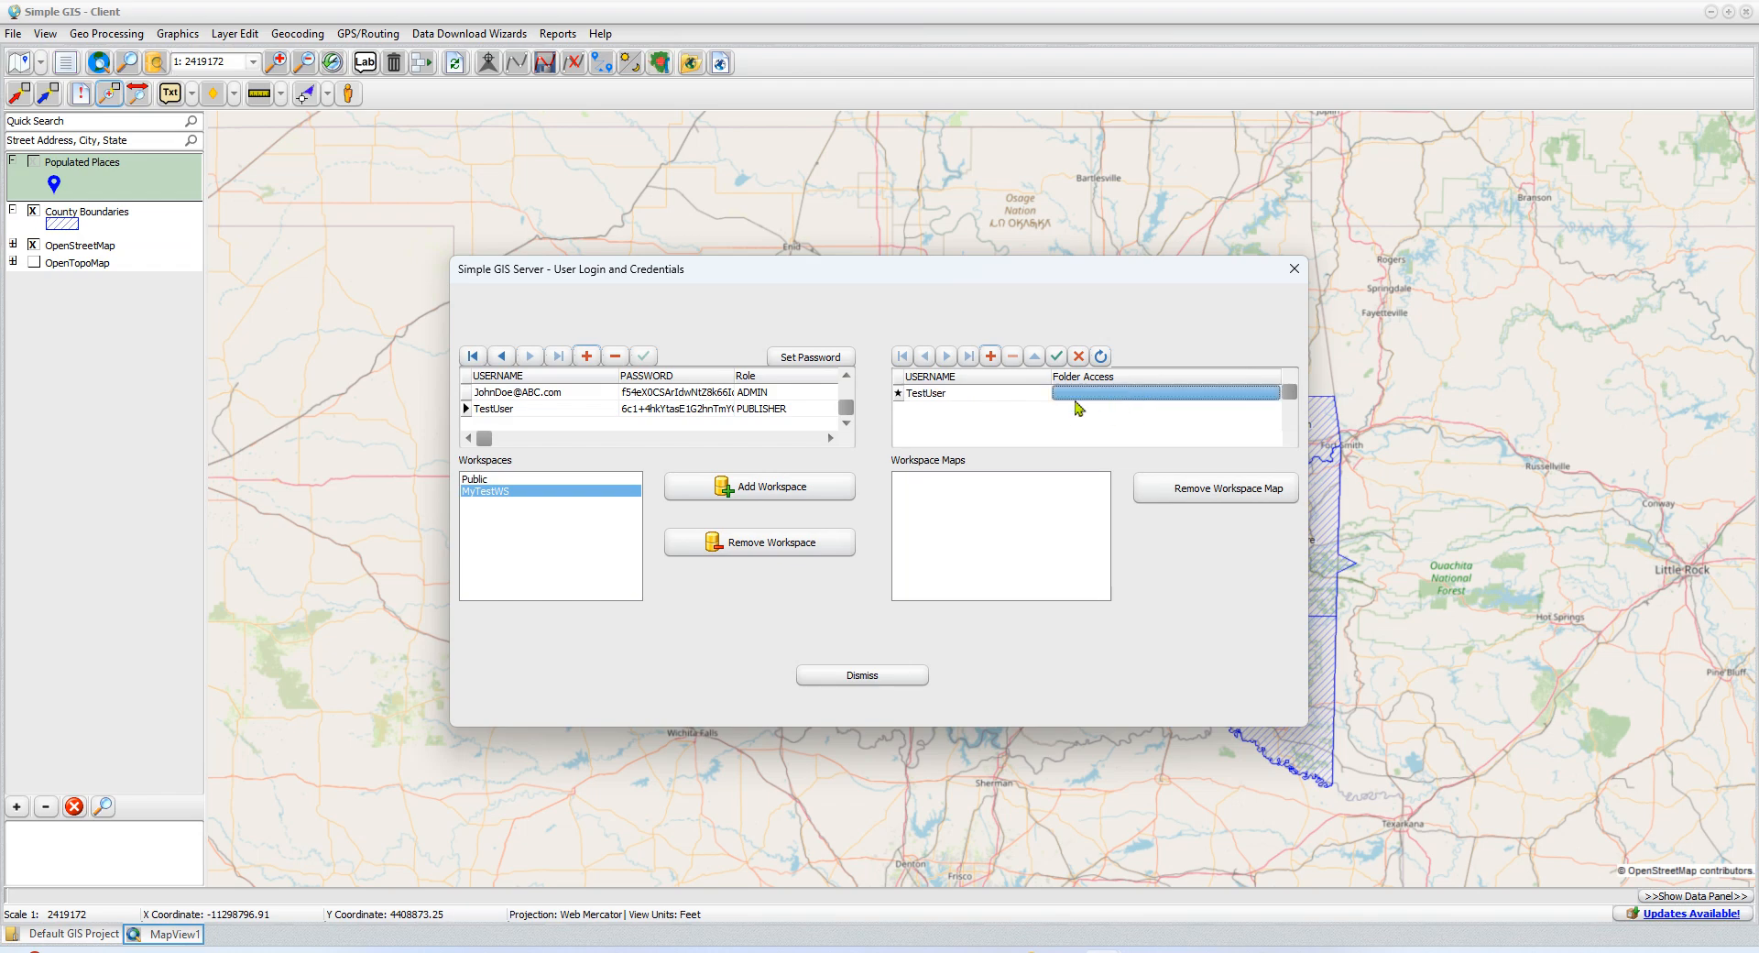
pyautogui.click(1076, 400)
pyautogui.click(1273, 394)
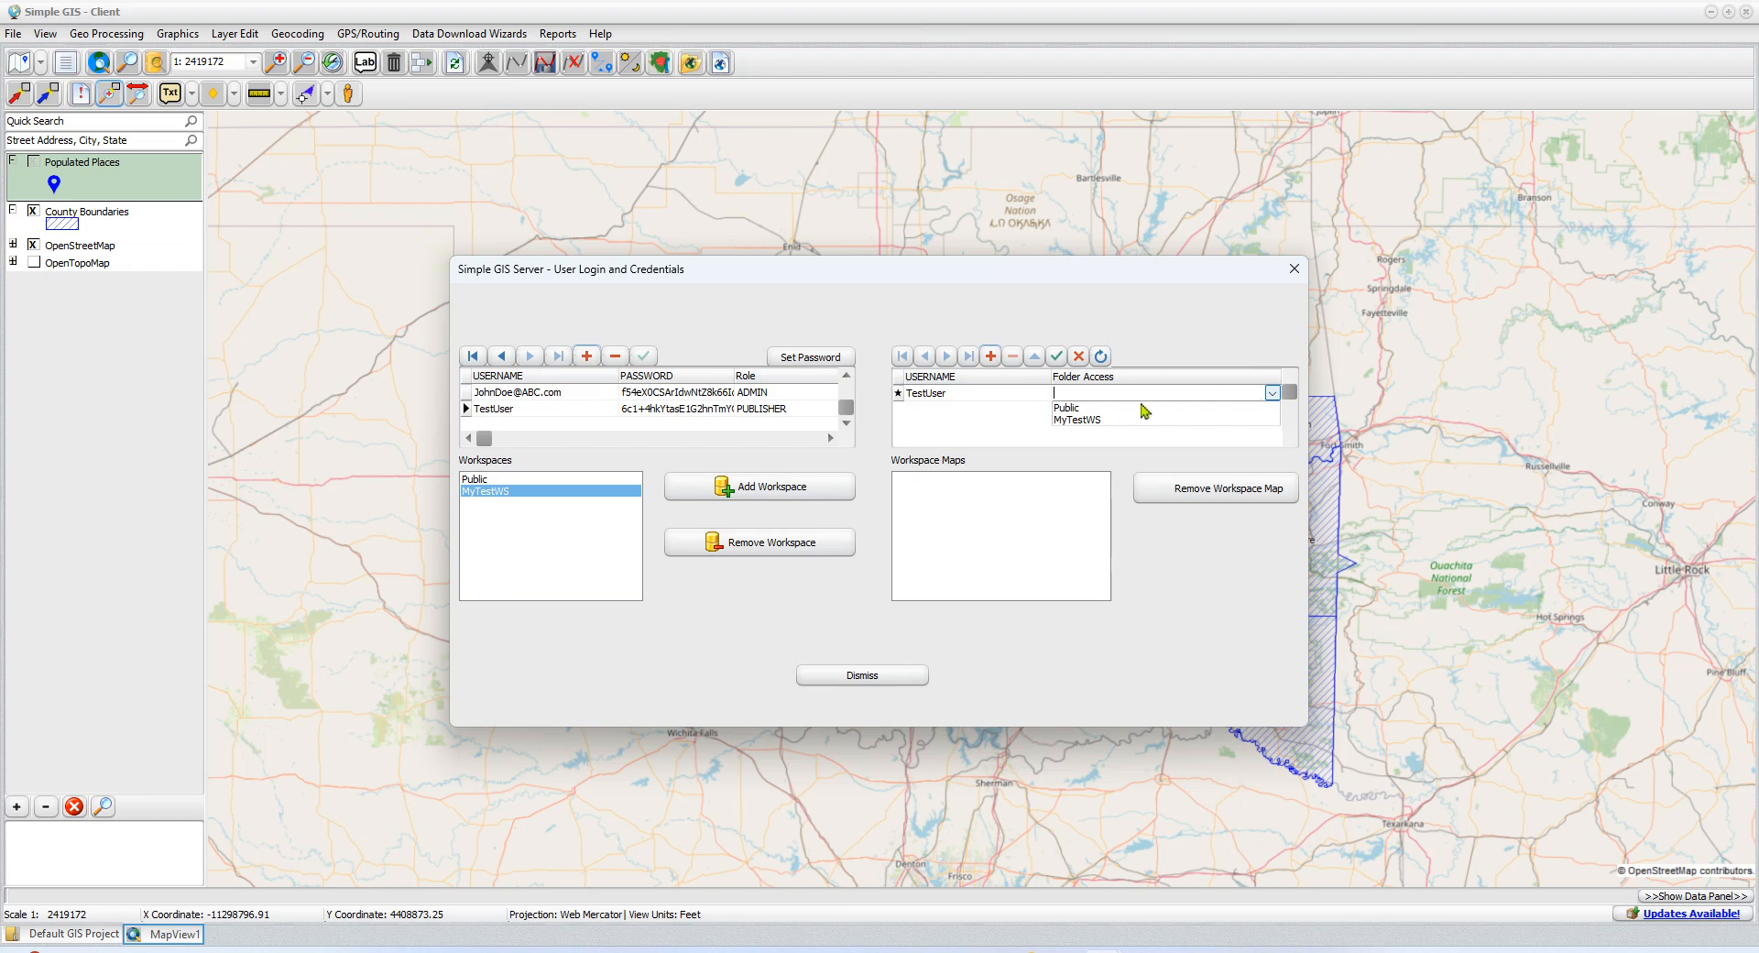
pyautogui.click(1117, 422)
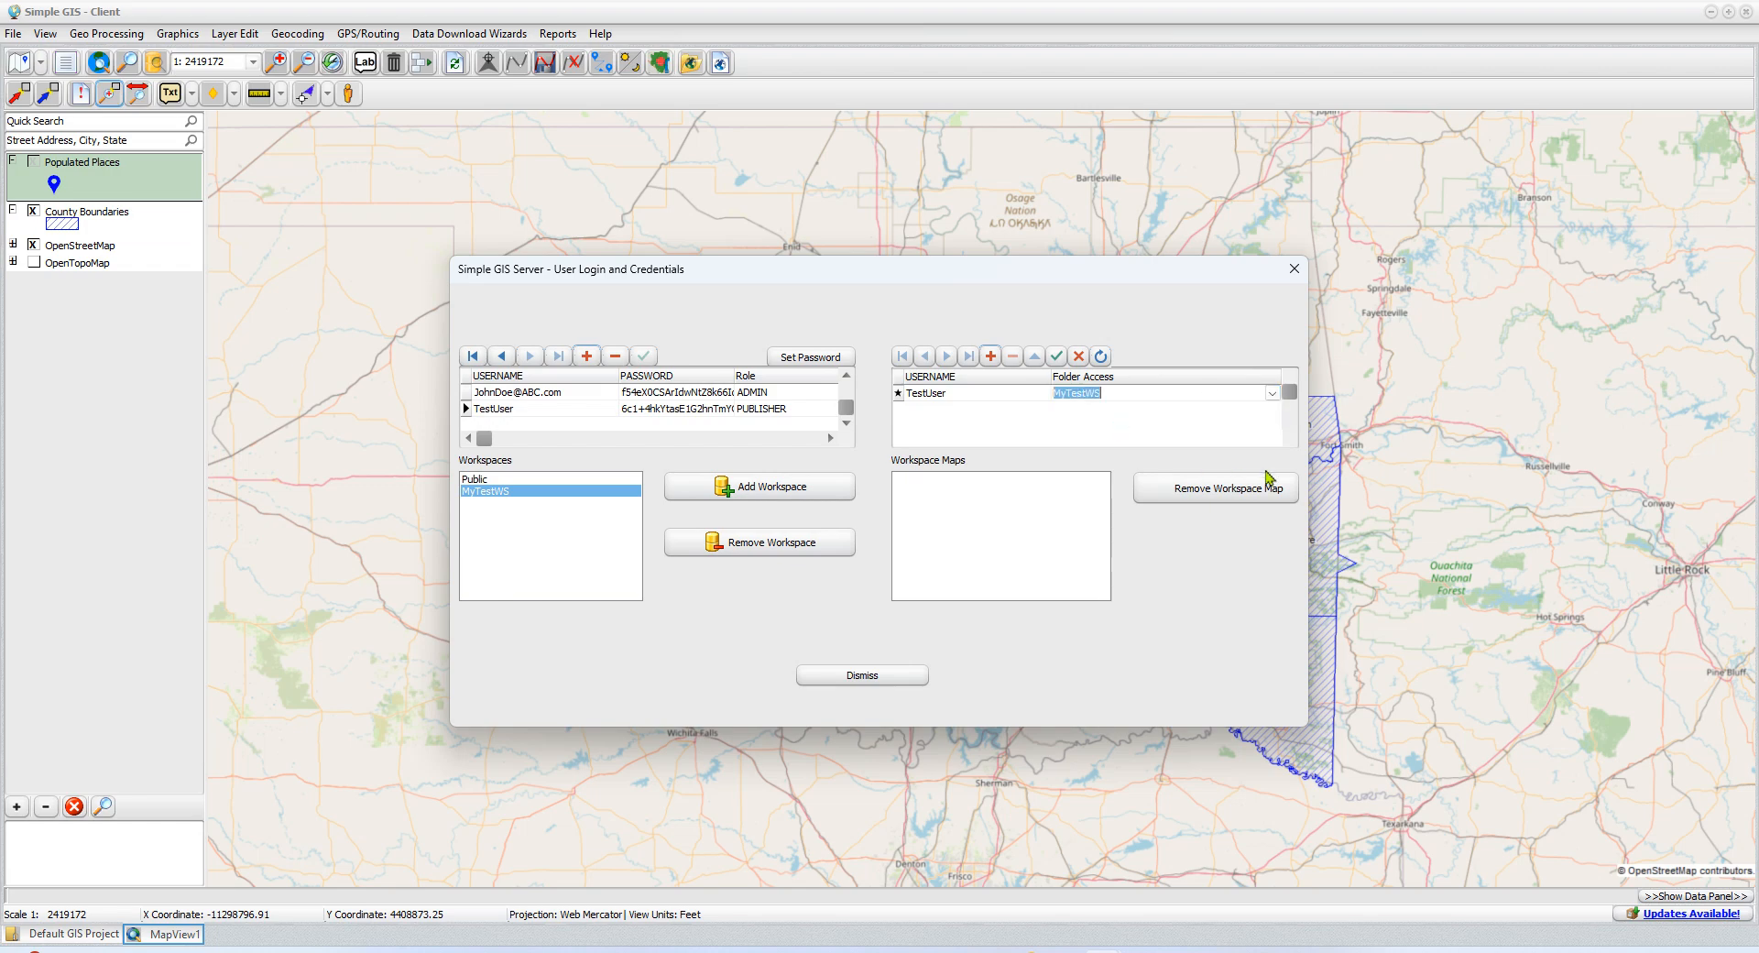
pyautogui.click(1058, 359)
# Add and save a second folder access record granting TestUser access to the Public workspace
pyautogui.click(991, 357)
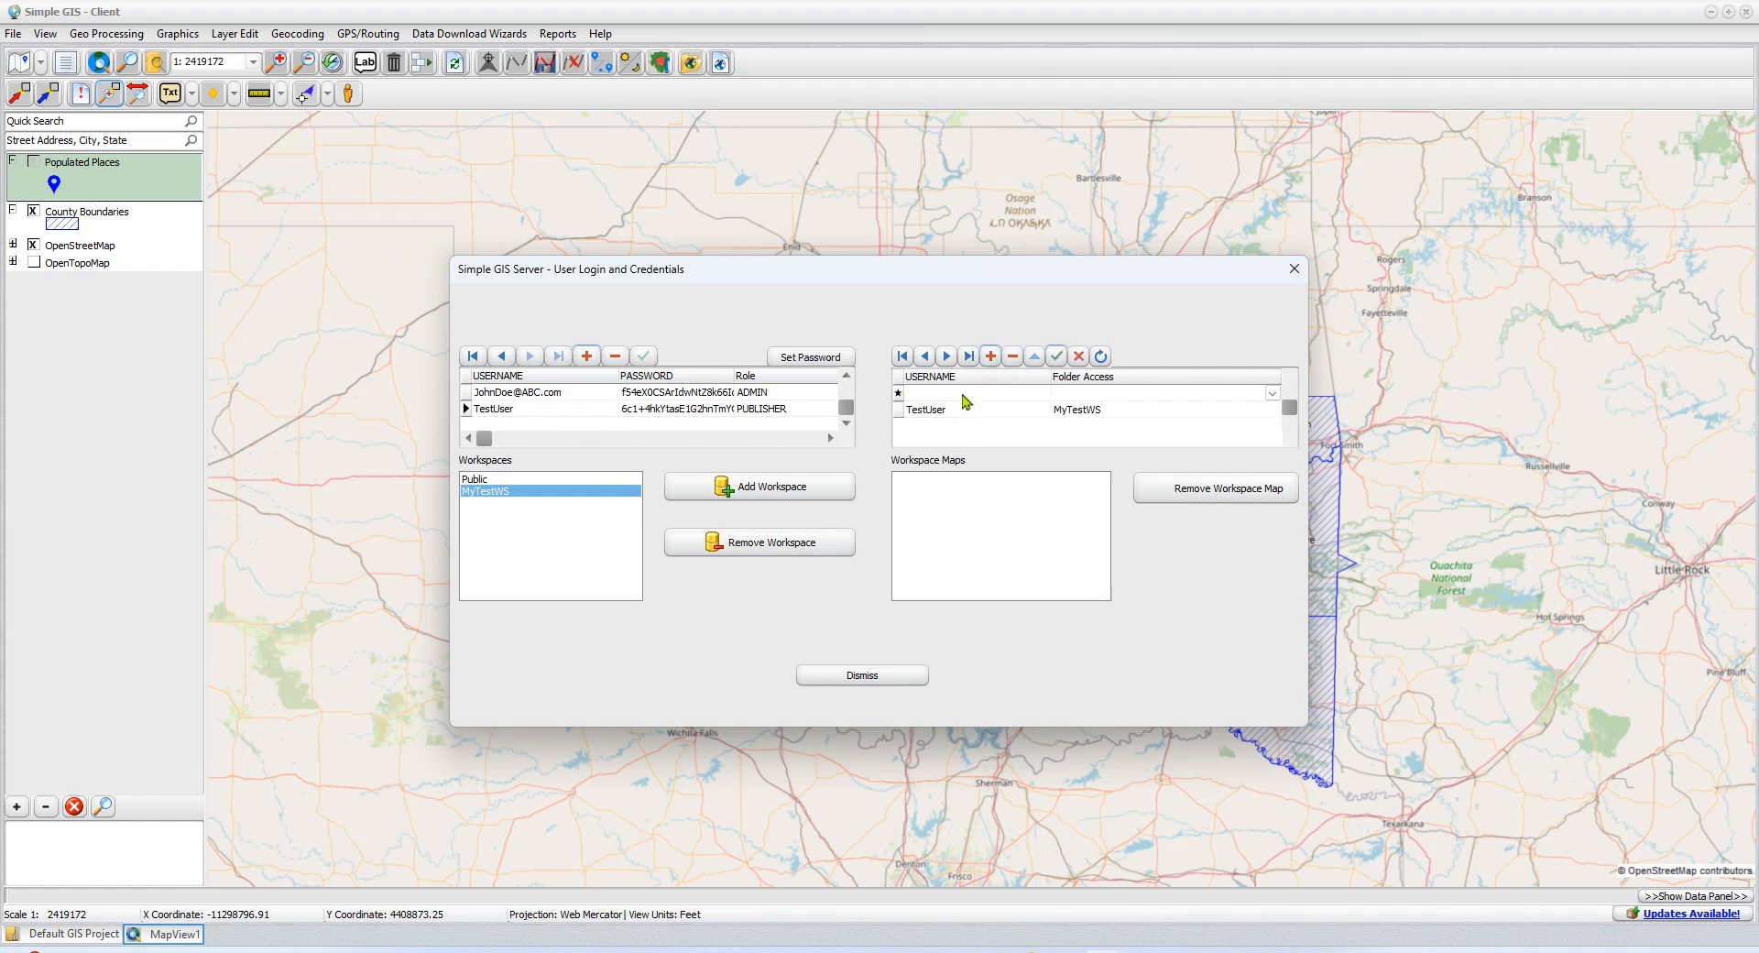
pyautogui.write('TestUser')
pyautogui.click(1068, 392)
pyautogui.click(1273, 393)
pyautogui.click(1084, 410)
pyautogui.click(1056, 356)
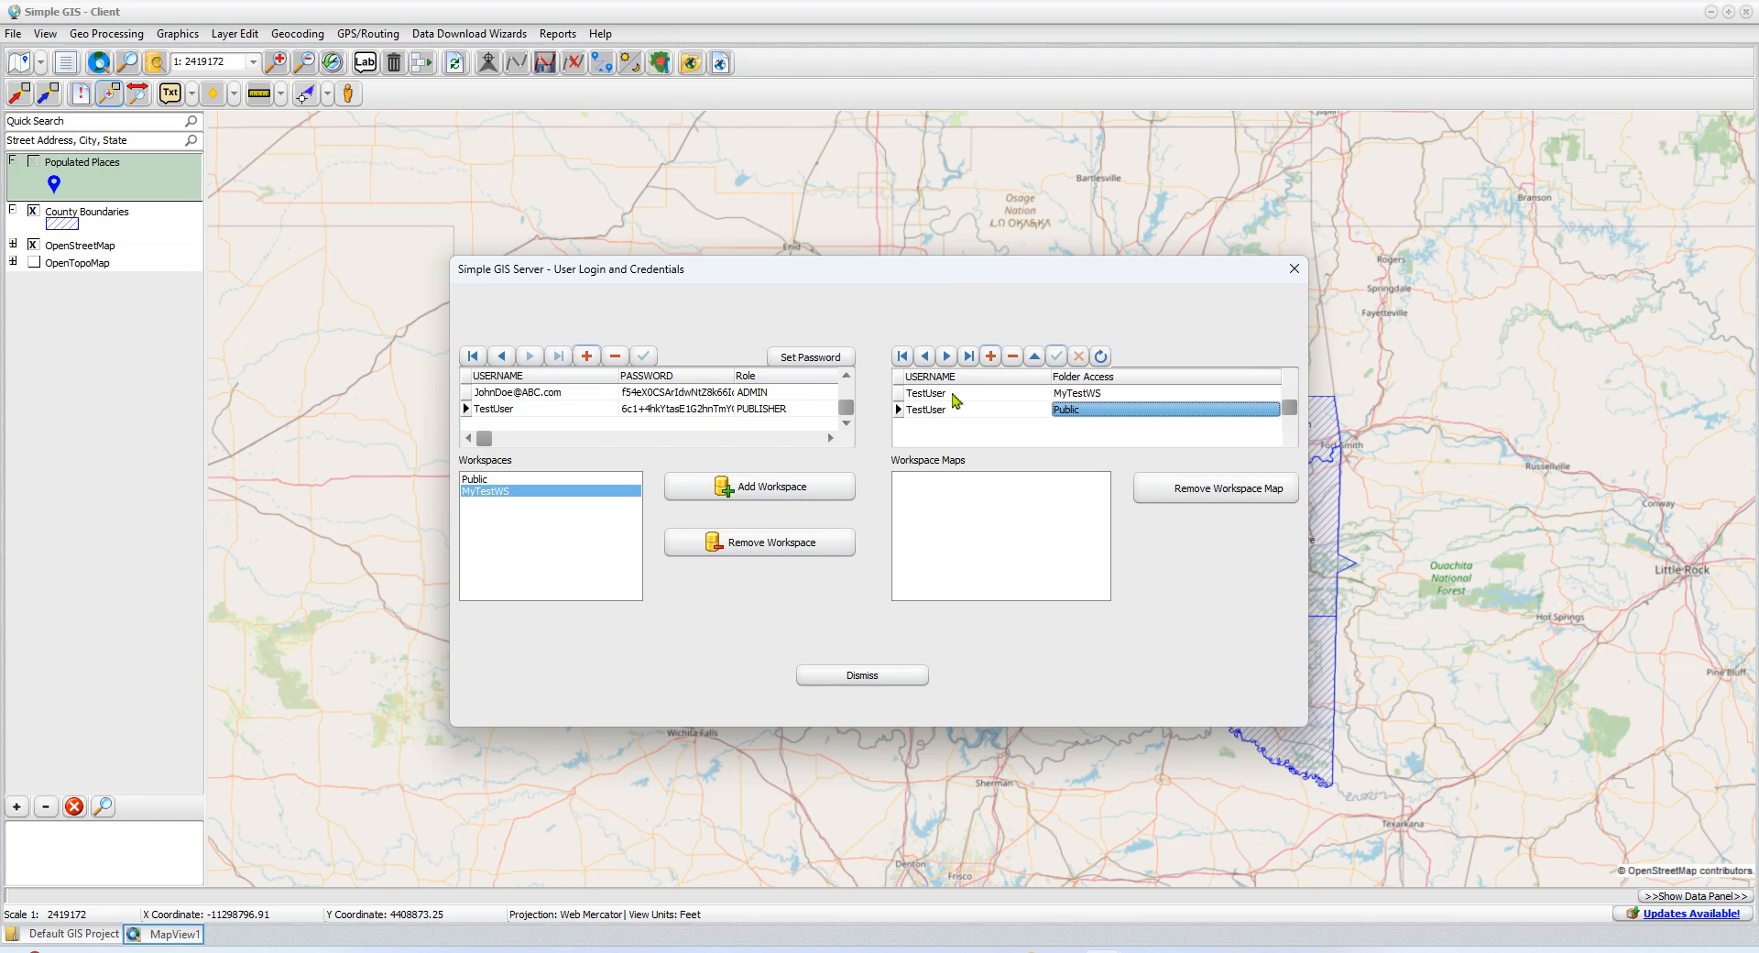
# Examine which maps the Public and MyTestWS workspaces each contain, including MyWebMap in Public
pyautogui.click(507, 479)
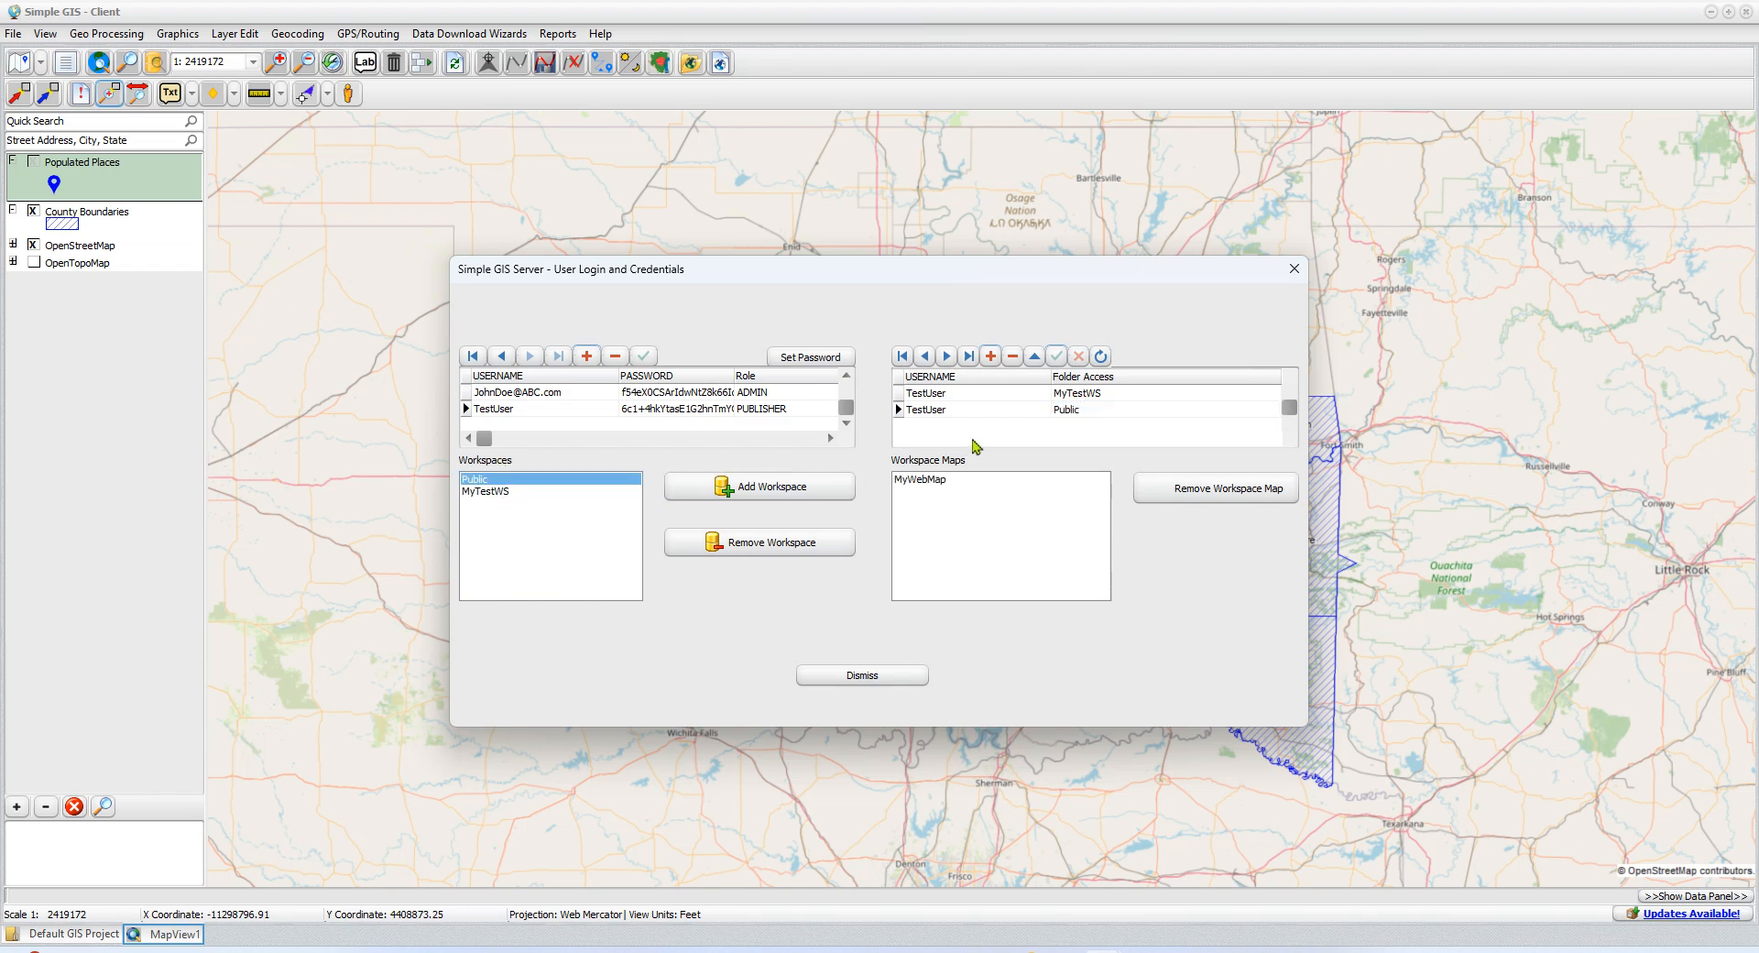
pyautogui.click(511, 492)
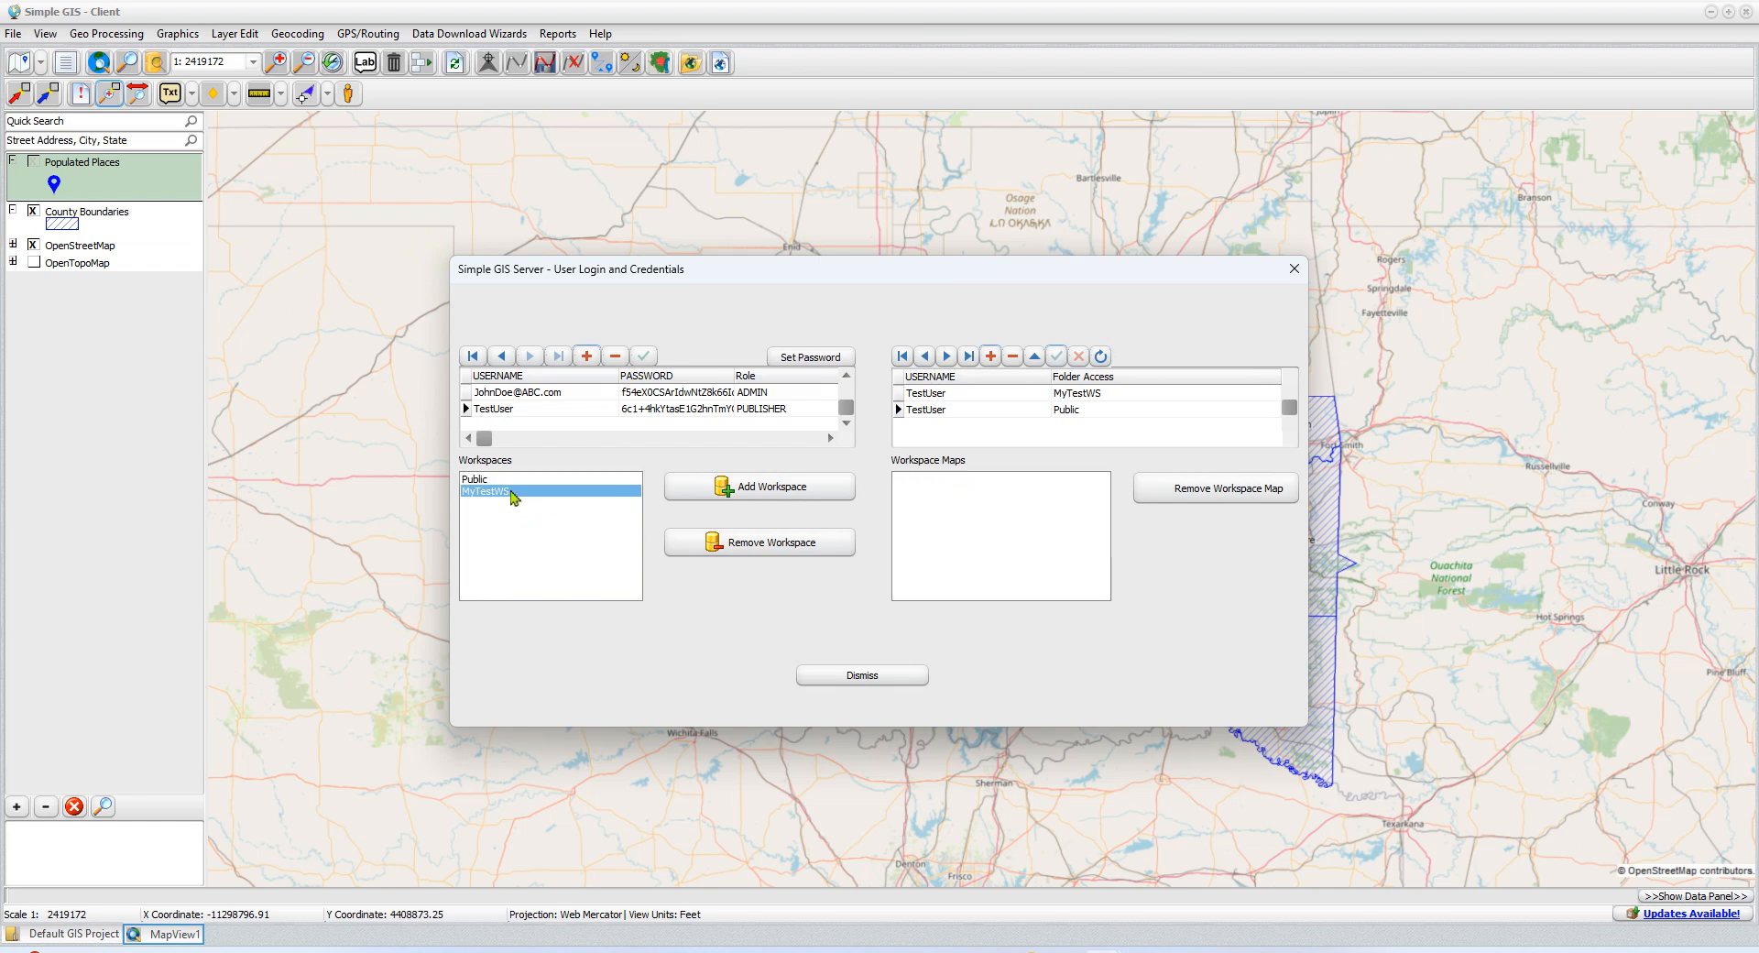
pyautogui.click(510, 481)
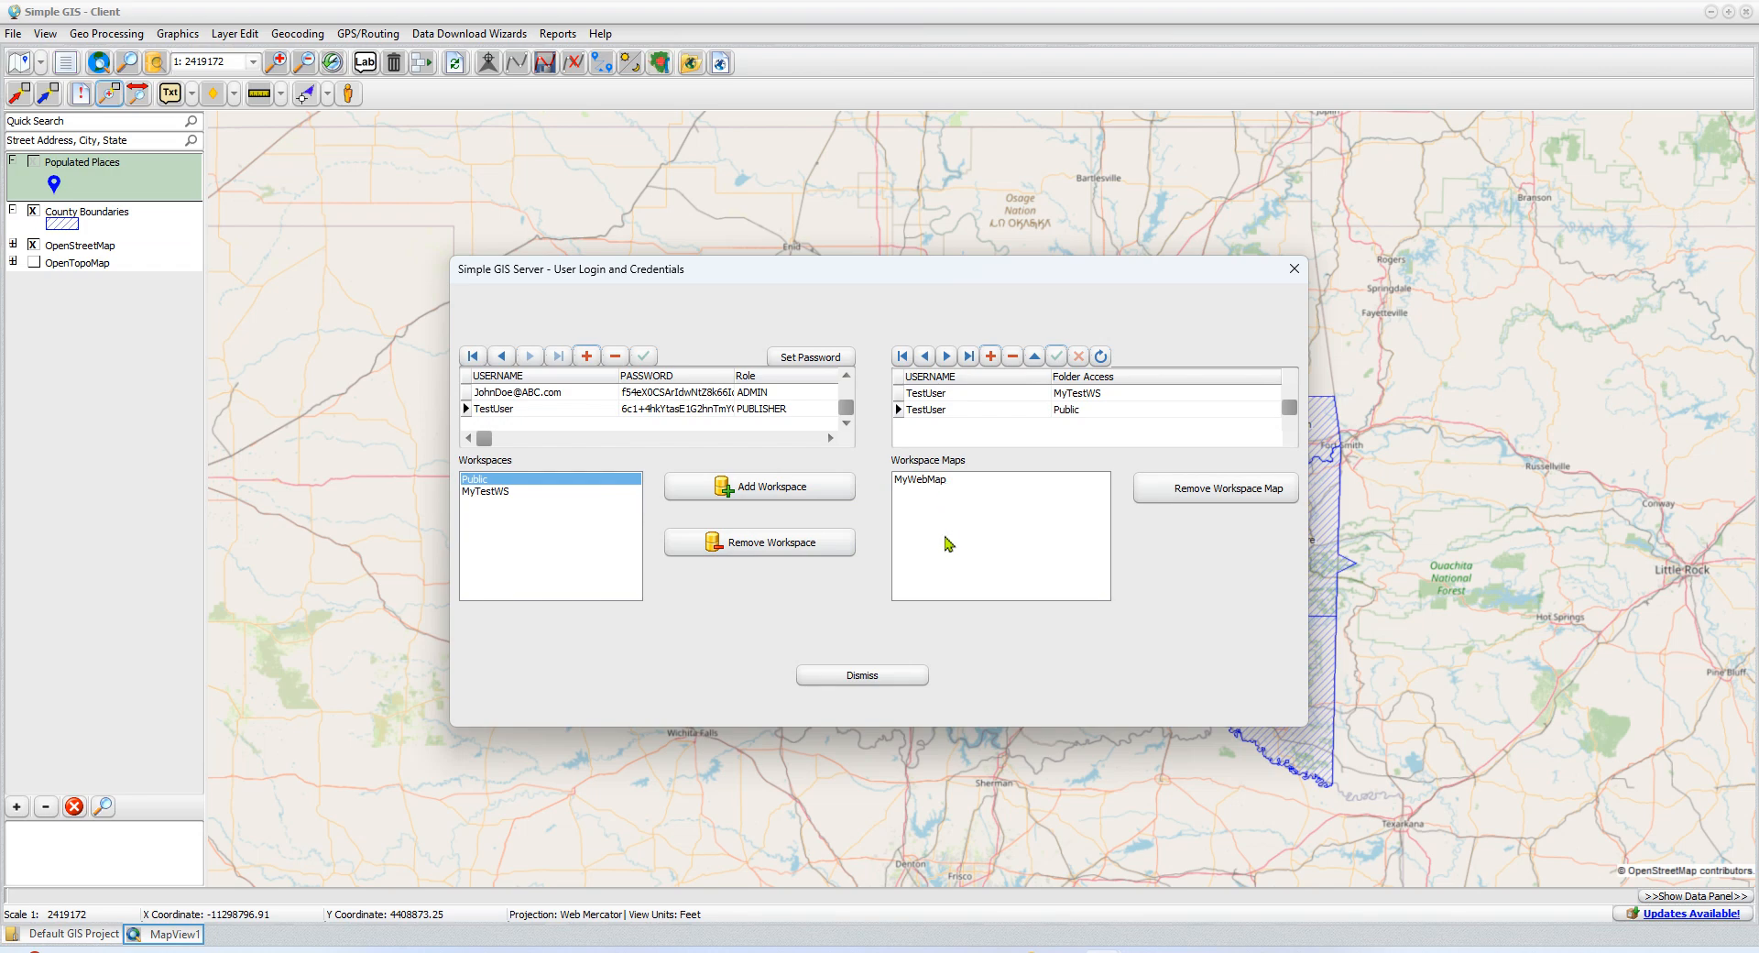
pyautogui.click(937, 483)
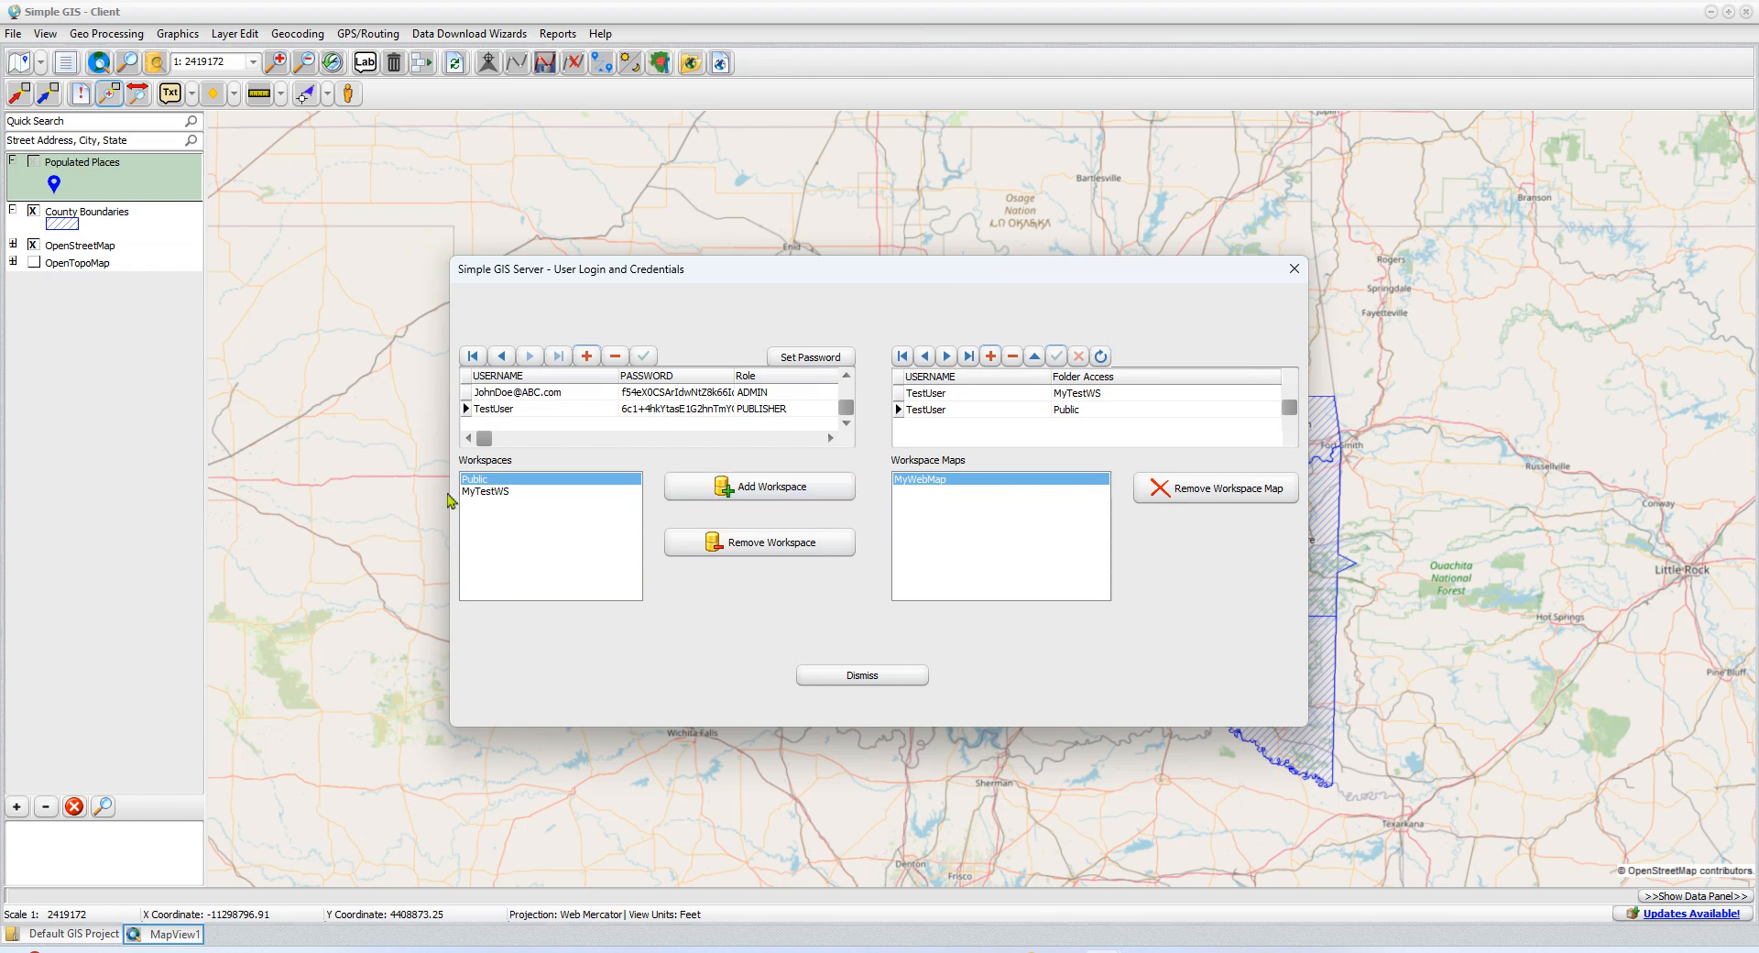
pyautogui.click(500, 492)
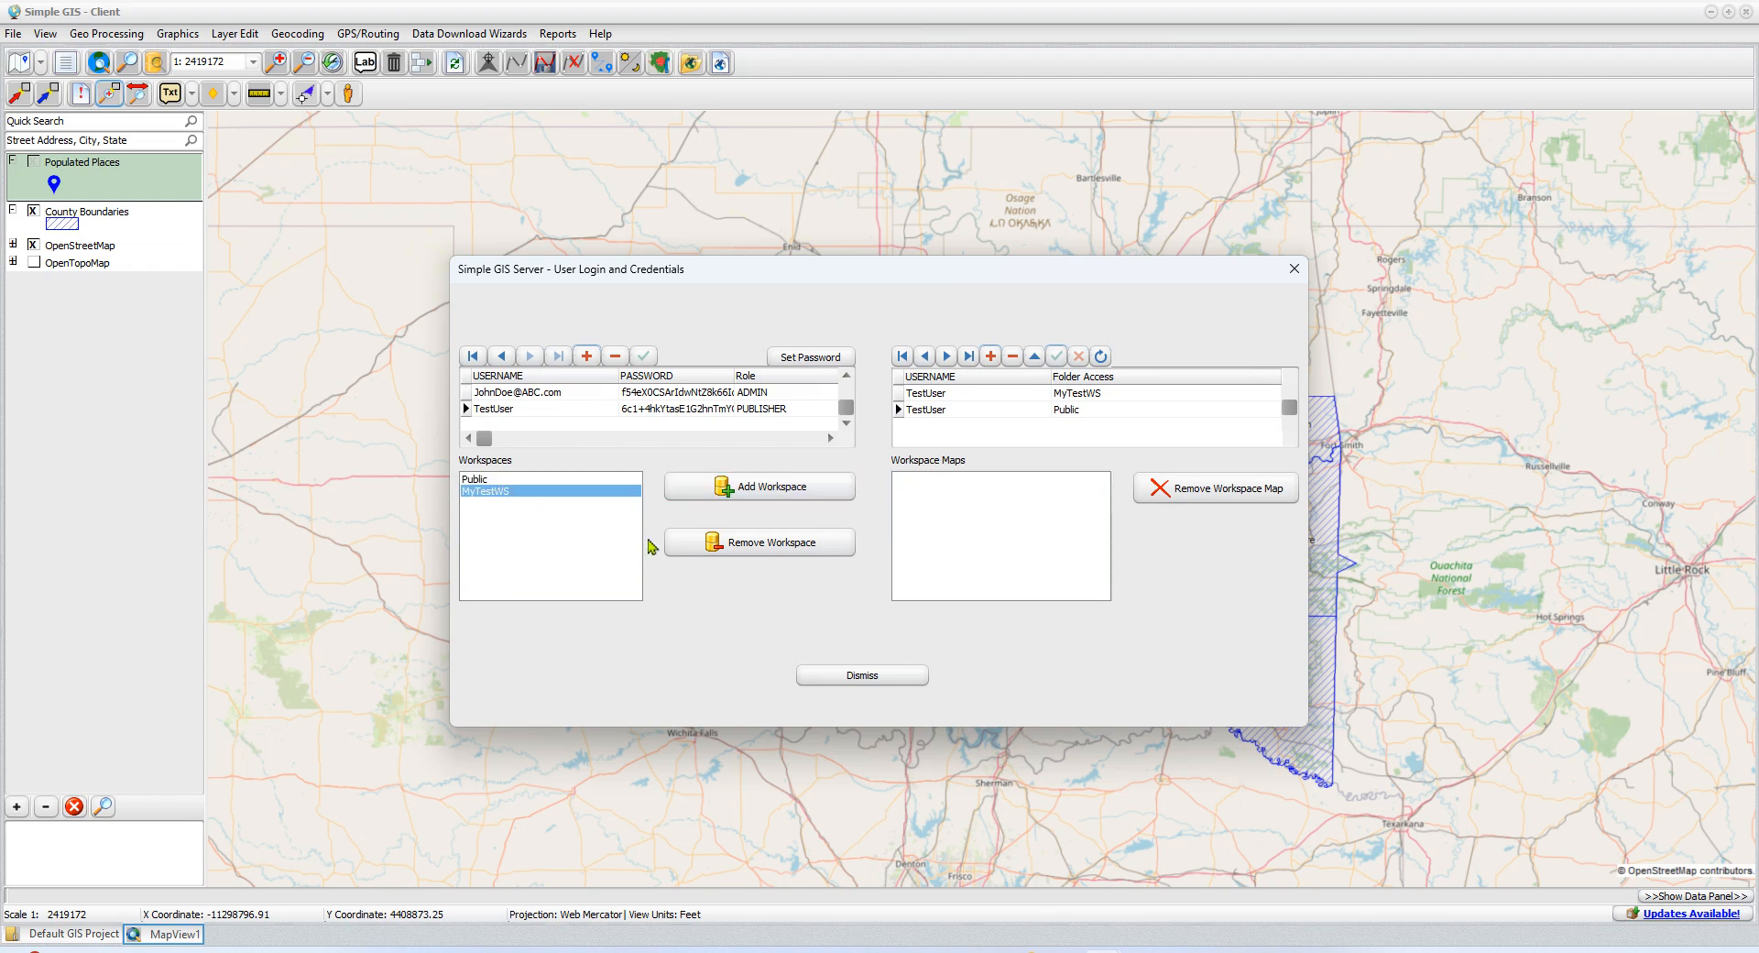
pyautogui.click(528, 480)
pyautogui.click(511, 491)
pyautogui.click(511, 481)
pyautogui.click(512, 494)
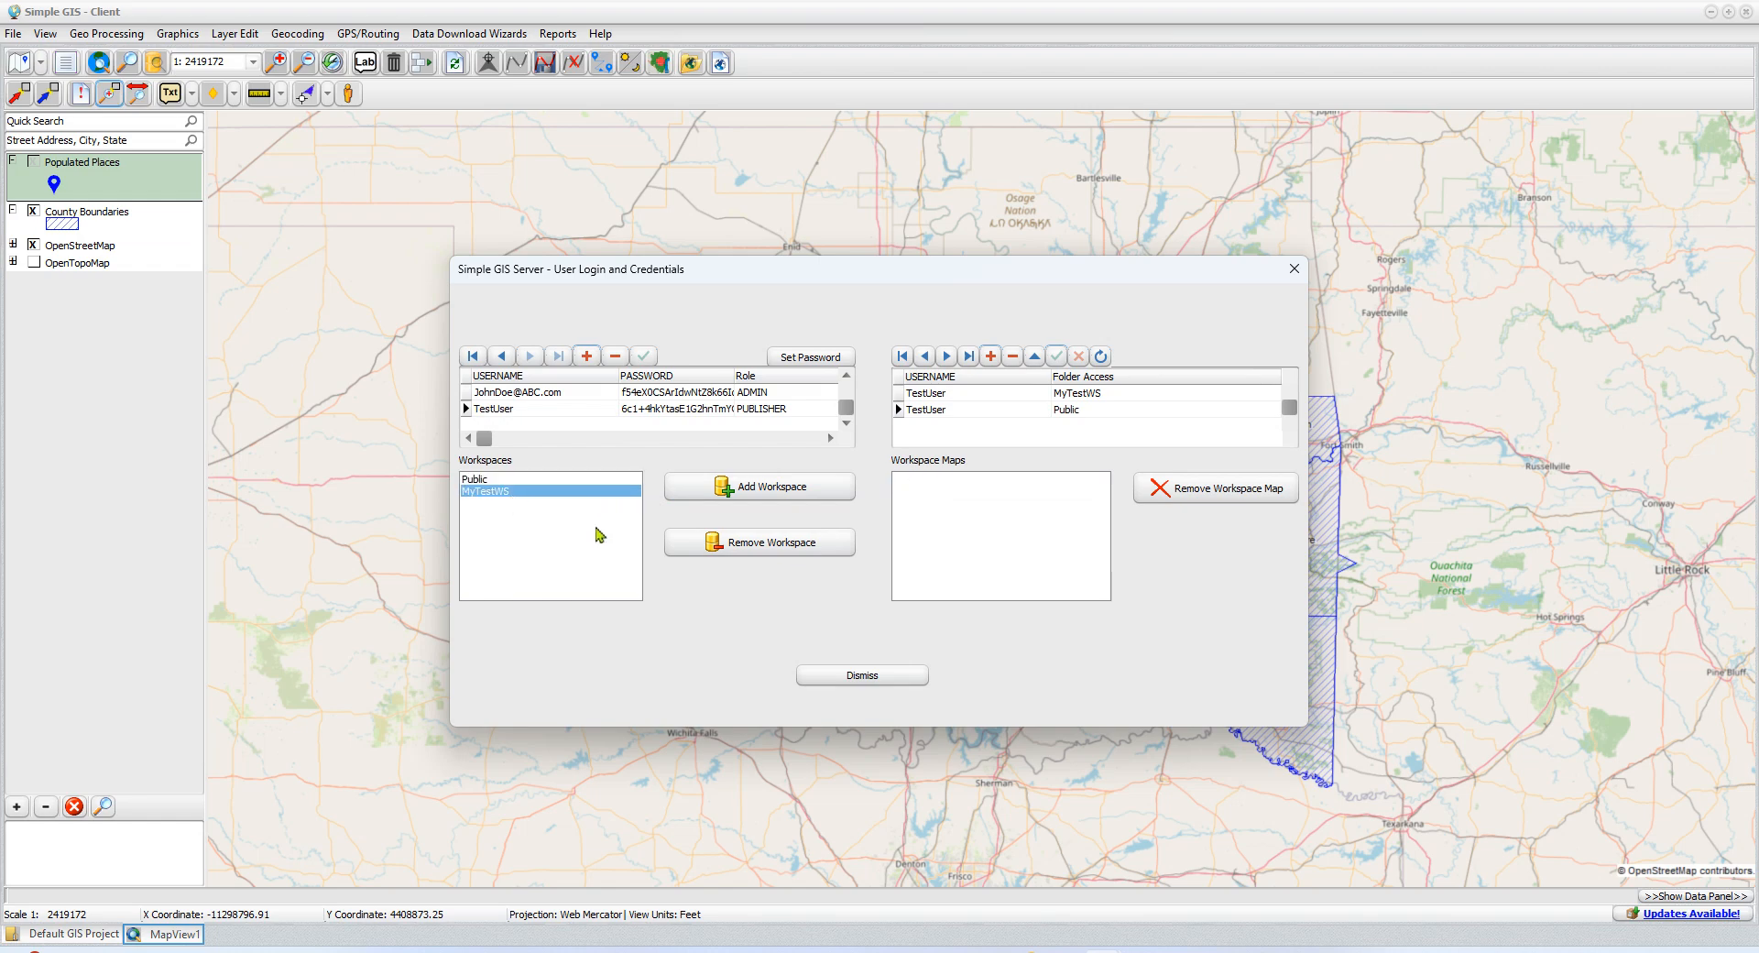